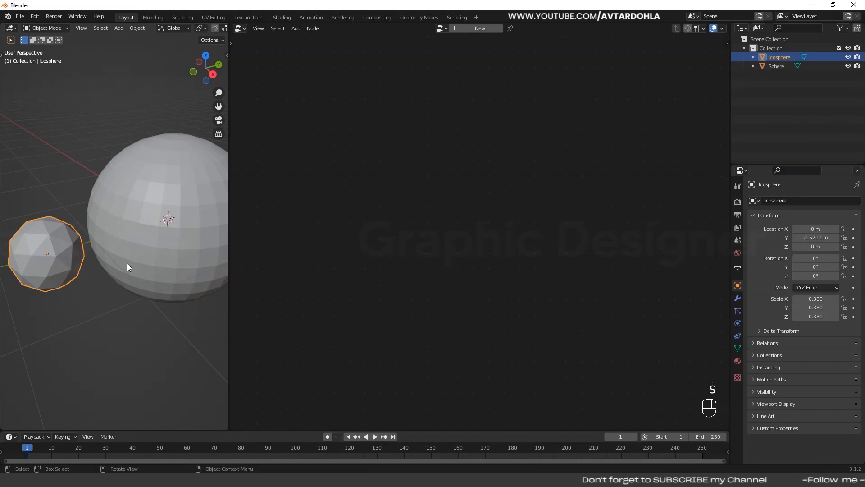
# - Select the large sphere and create a new geometry node tree on it
pyautogui.scroll(-1, 128, 263)
pyautogui.click(162, 260)
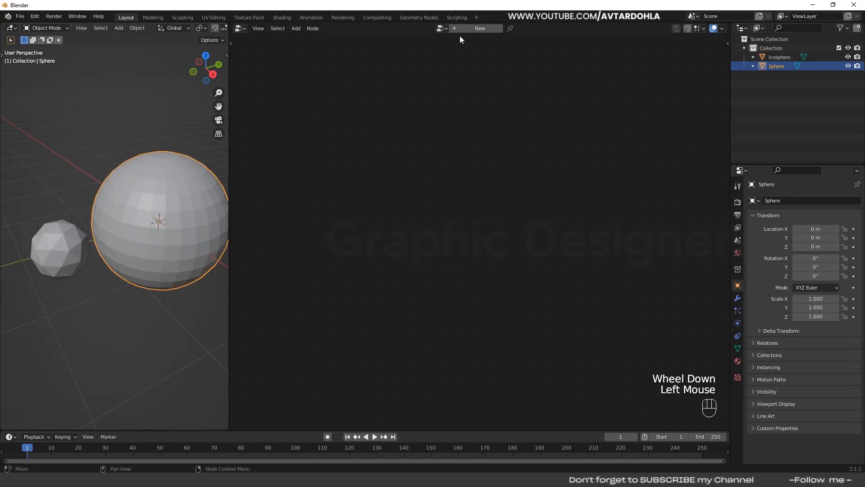
pyautogui.click(471, 29)
pyautogui.moveTo(480, 207)
pyautogui.mouseDown(button='middle')
pyautogui.moveTo(453, 189)
pyautogui.moveTo(477, 191)
pyautogui.mouseUp(button='middle')
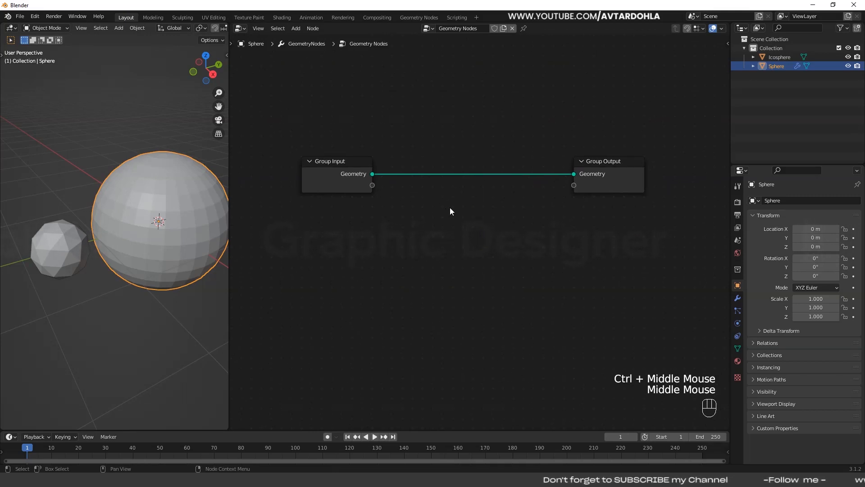
pyautogui.moveTo(182, 253); pyautogui.dragTo(188, 247, button='middle')
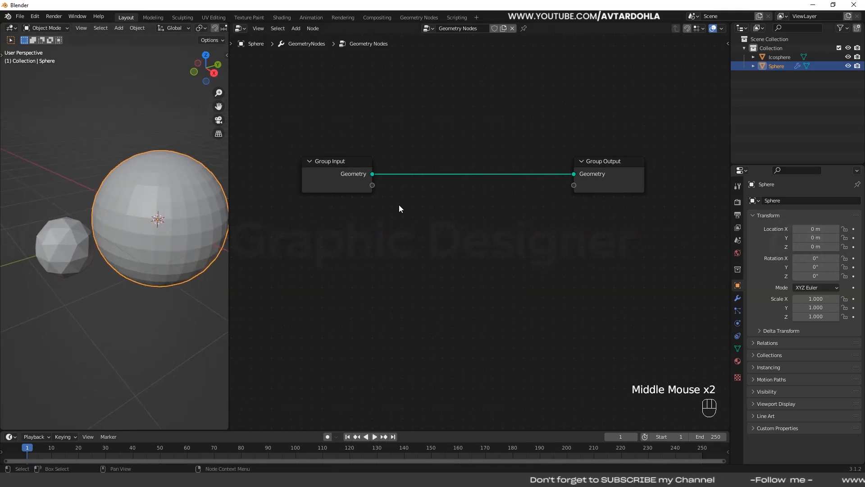
# - Add a Geometry Proximity node to the node tree, below the link between Group Input and Group Output
pyautogui.click(296, 28)
pyautogui.moveTo(317, 83)
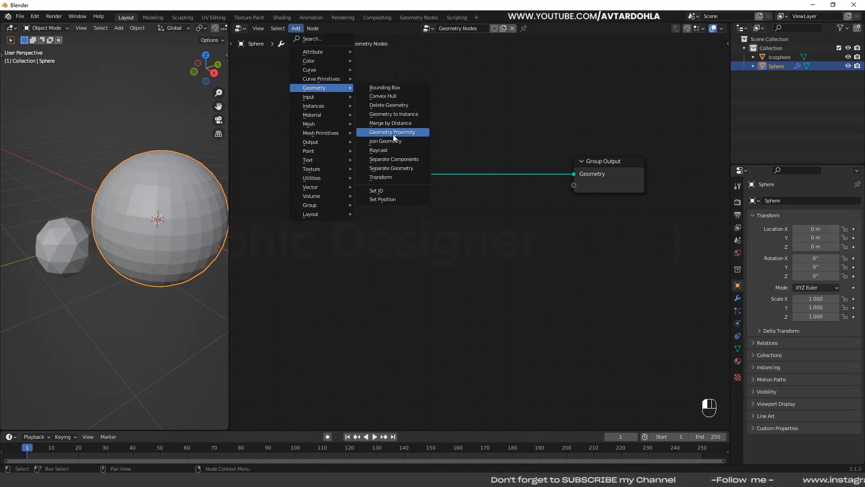
pyautogui.click(397, 132)
pyautogui.click(489, 252)
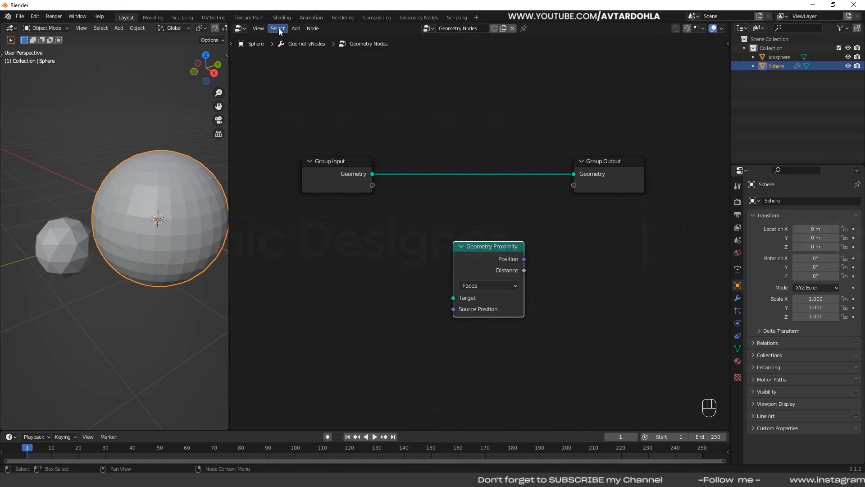
# - Add a Set Position node beside Geometry Proximity and space the two nodes apart
pyautogui.click(278, 28)
pyautogui.click(294, 30)
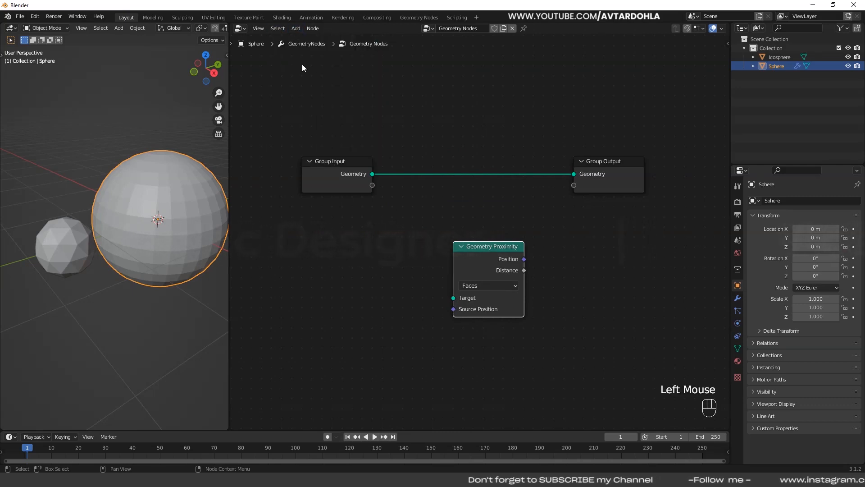
pyautogui.click(294, 28)
pyautogui.moveTo(313, 88)
pyautogui.click(388, 198)
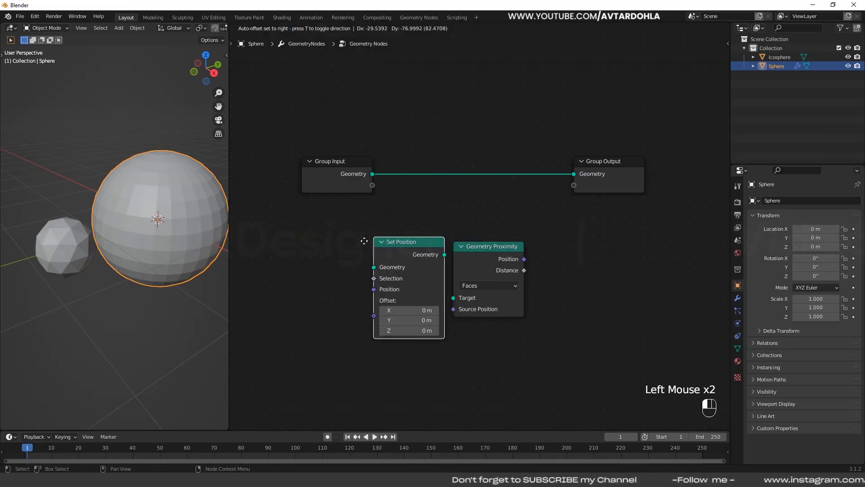
pyautogui.click(363, 244)
pyautogui.moveTo(355, 227); pyautogui.dragTo(529, 322)
pyautogui.moveTo(489, 293); pyautogui.dragTo(495, 343)
pyautogui.moveTo(577, 292); pyautogui.dragTo(539, 224, button='middle')
pyautogui.click(539, 221)
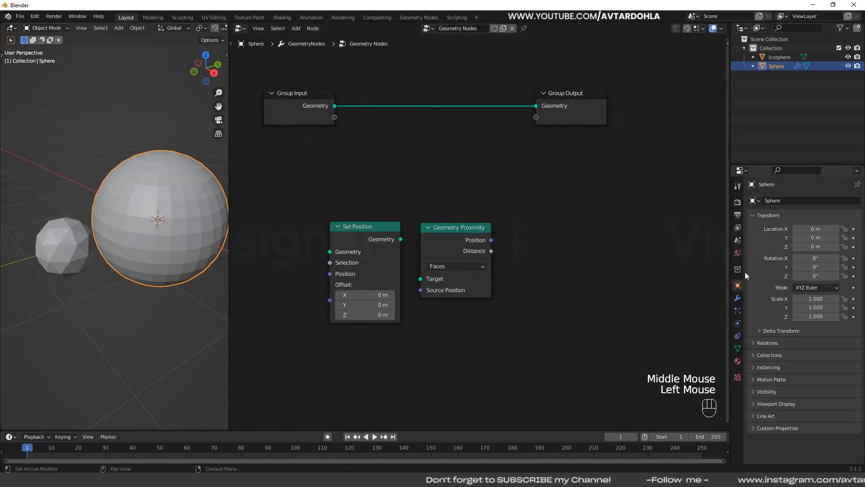
# - Show the sphere's modifier settings and link Geometry Proximity's Distance to a new socket on the Group Output node
pyautogui.click(737, 298)
pyautogui.click(760, 243)
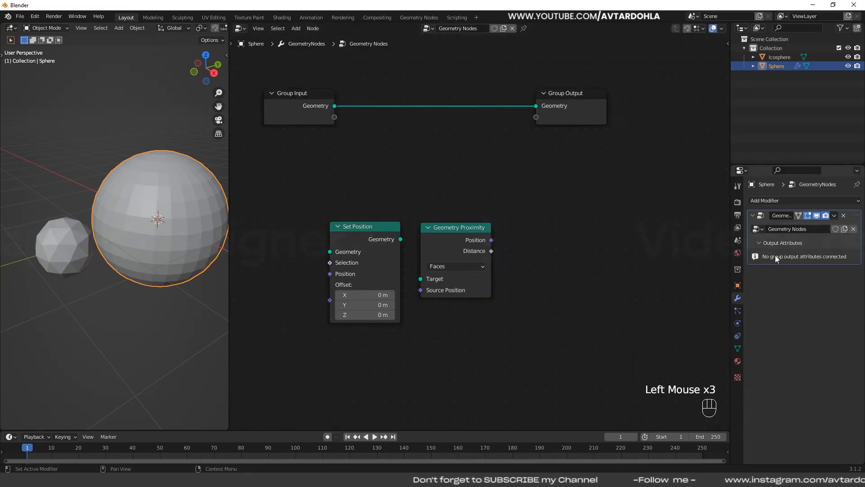
pyautogui.moveTo(609, 224); pyautogui.dragTo(623, 245, button='middle')
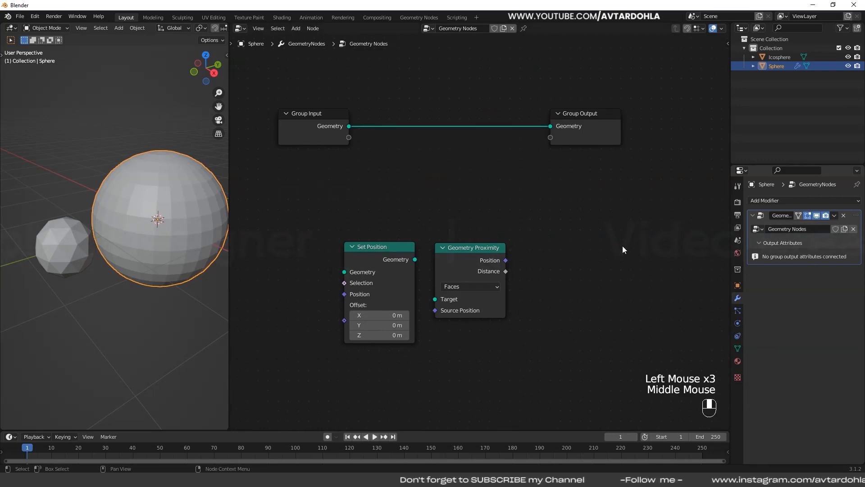
pyautogui.moveTo(592, 125); pyautogui.dragTo(652, 134)
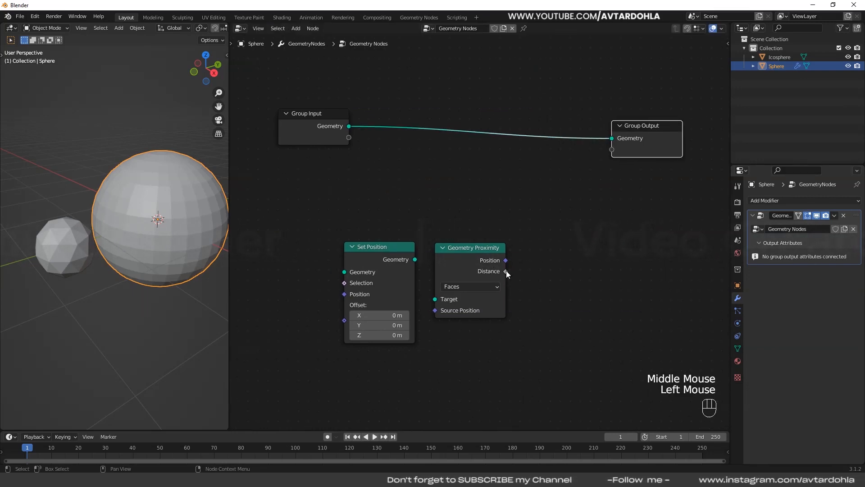
pyautogui.moveTo(505, 271); pyautogui.dragTo(612, 150)
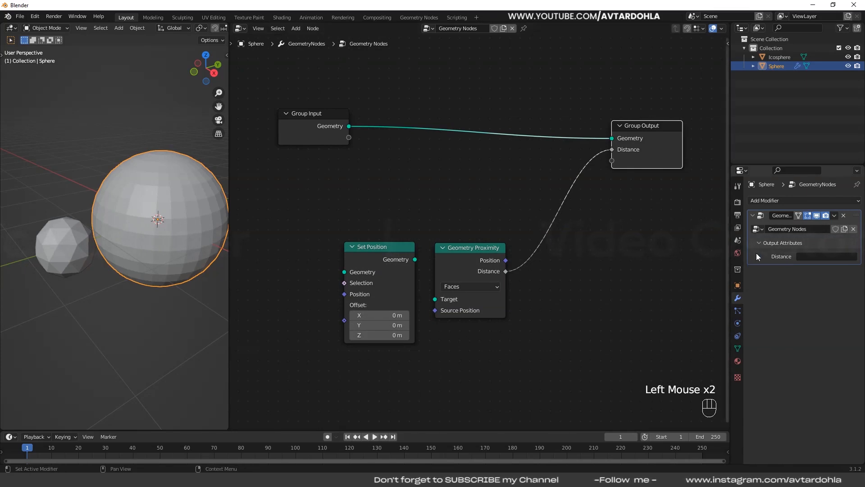
# - Rename the node group's Distance output to Weight Paint
pyautogui.press('n')
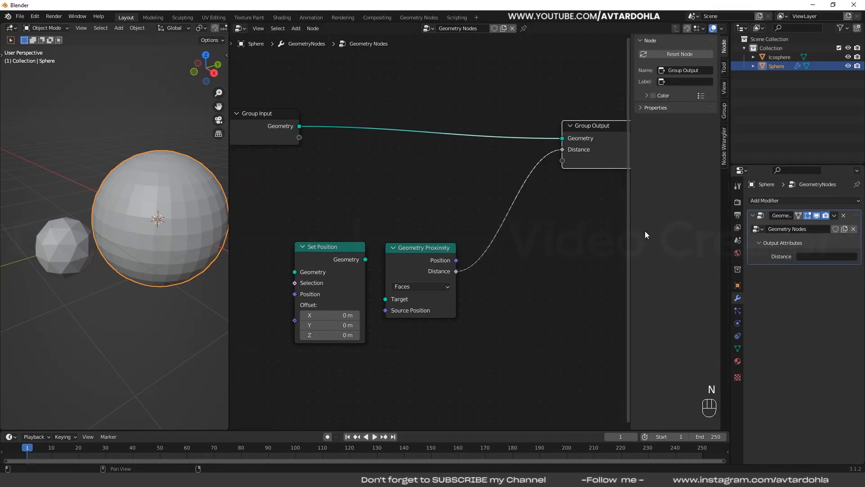
pyautogui.click(724, 110)
pyautogui.click(667, 138)
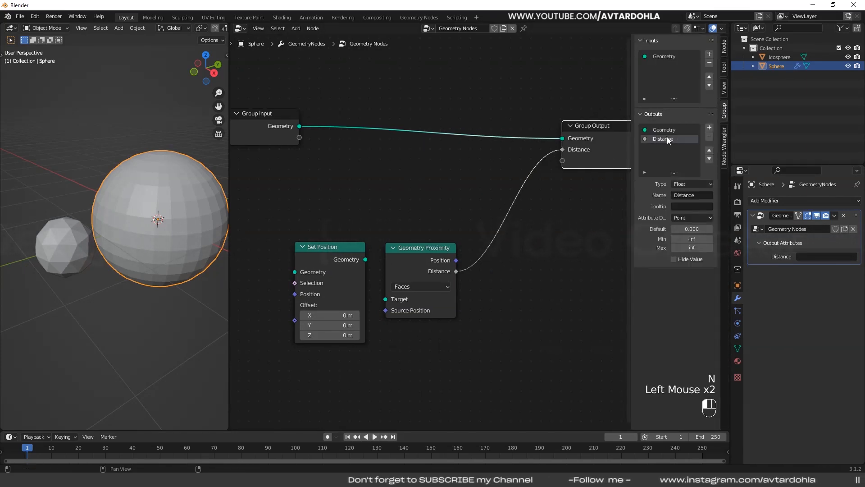
pyautogui.click(700, 195)
pyautogui.write('W')
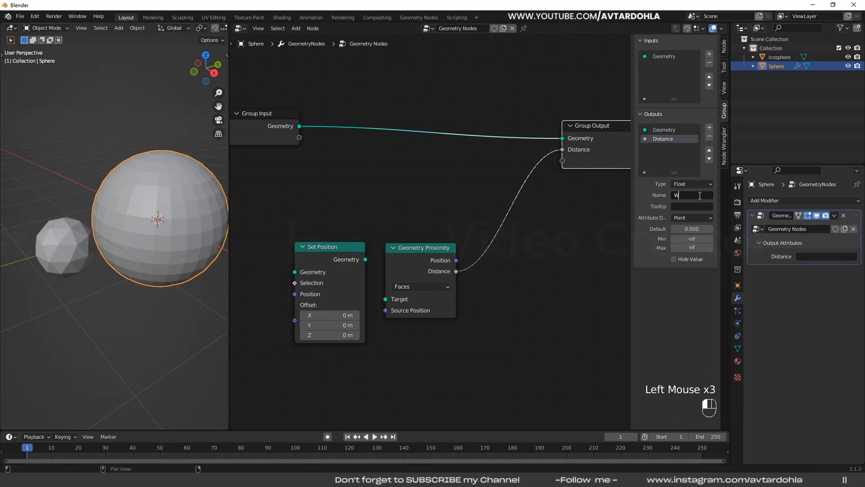
pyautogui.write('eight Paint')
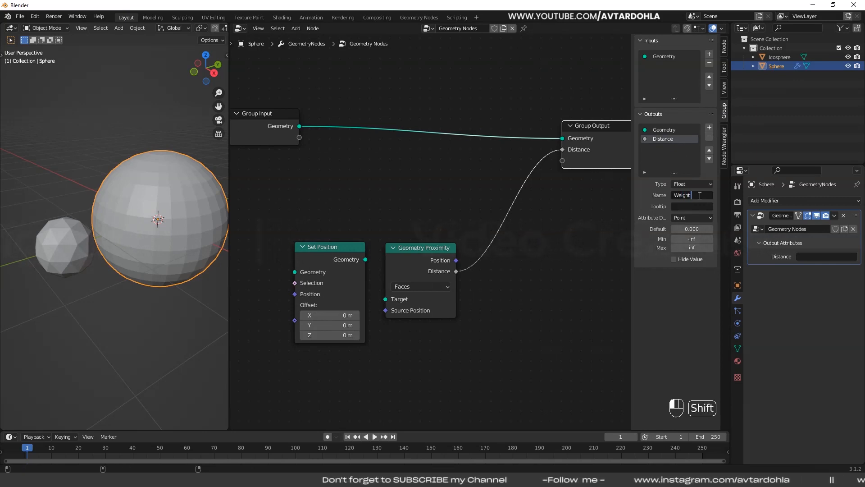
pyautogui.press('Return')
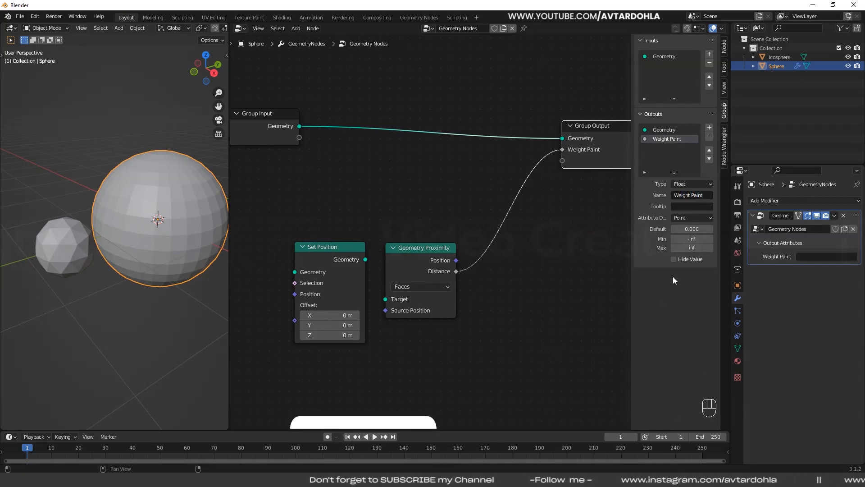
pyautogui.press('n')
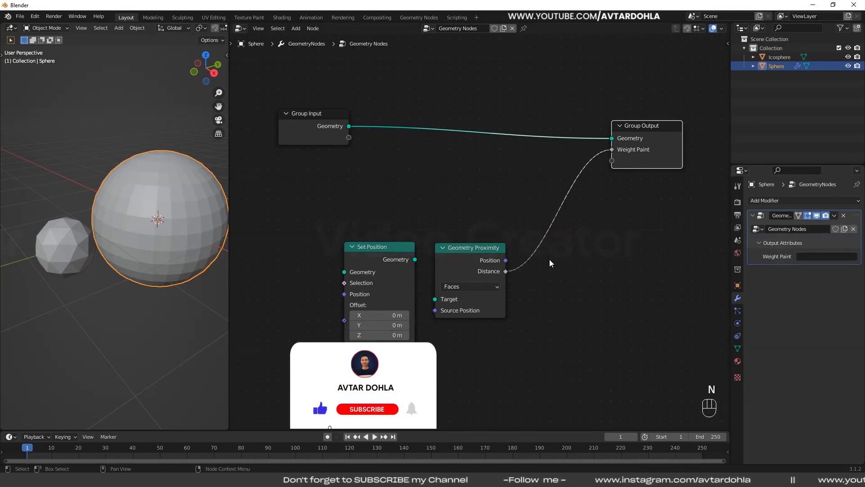
# - Rename the Icosphere object to target
pyautogui.moveTo(550, 250); pyautogui.dragTo(626, 239, button='middle')
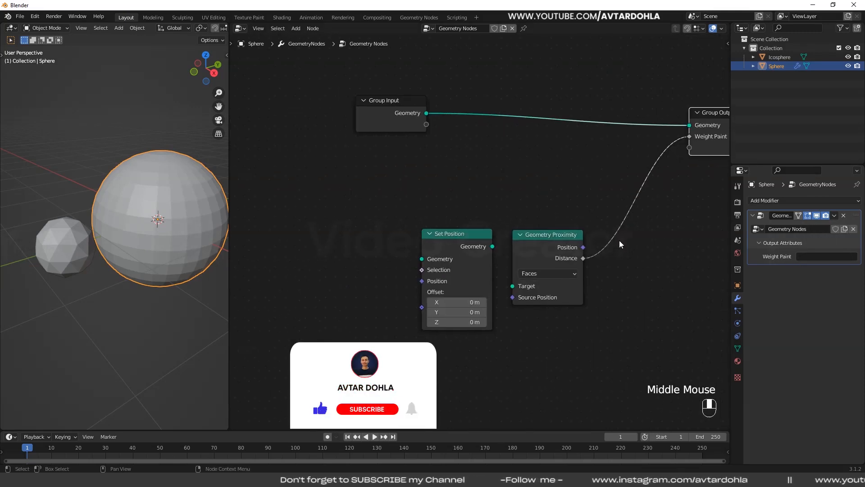
pyautogui.click(776, 58)
pyautogui.click(776, 57)
pyautogui.doubleClick(776, 58)
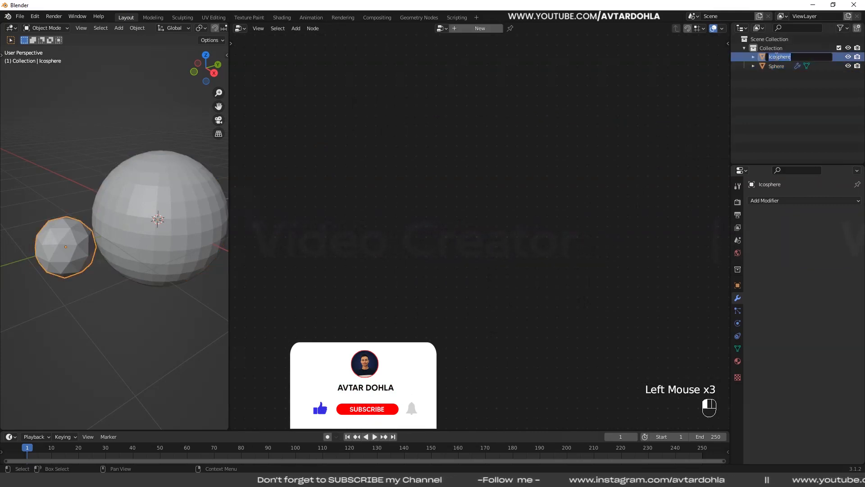
pyautogui.write('target')
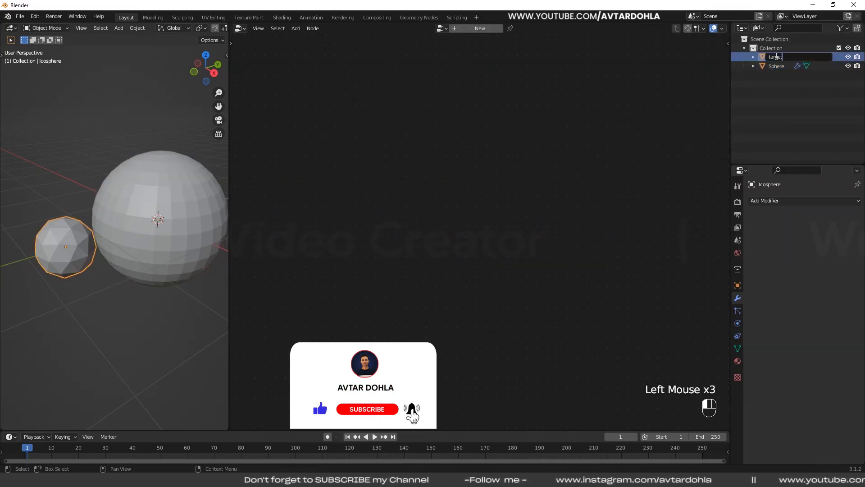
pyautogui.press('Return')
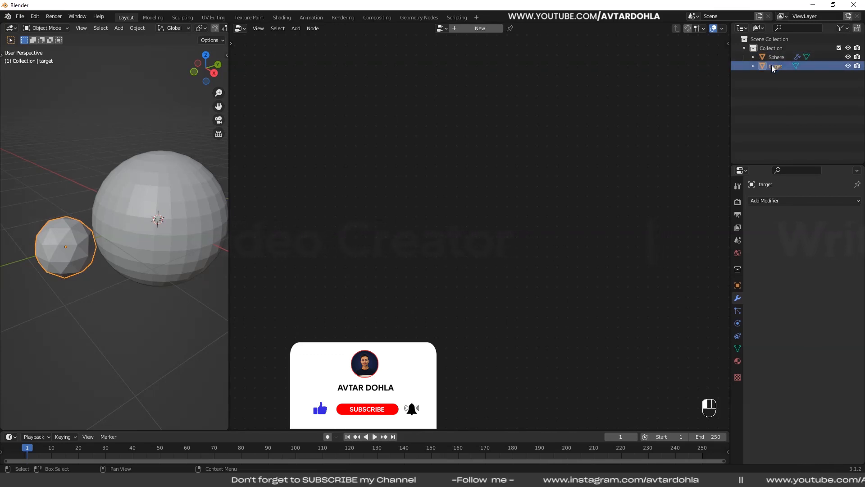
# - Bring the target object into the Sphere's node tree as an Object Info node and set its transform space to Relative
pyautogui.click(772, 59)
pyautogui.moveTo(762, 66); pyautogui.dragTo(321, 285)
pyautogui.moveTo(380, 265); pyautogui.dragTo(398, 222, button='middle')
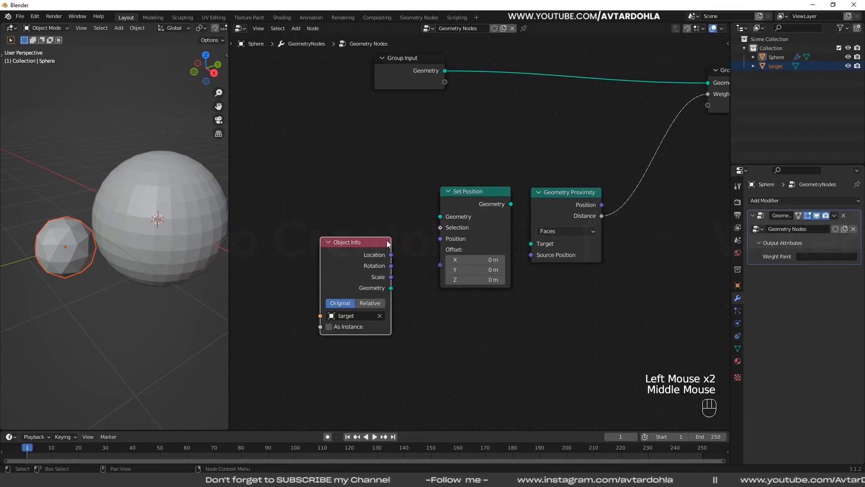
pyautogui.click(378, 303)
pyautogui.moveTo(367, 248); pyautogui.dragTo(338, 238)
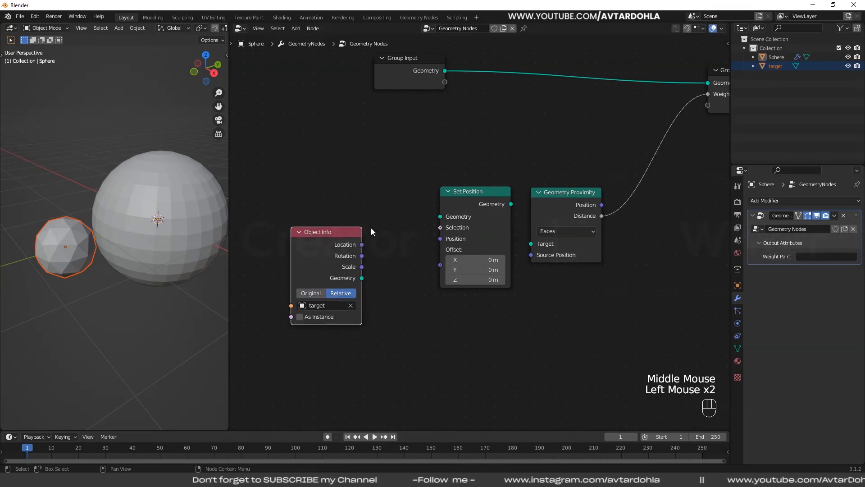
# - Link Group Input's Geometry into Set Position and Set Position's Geometry into Geometry Proximity's Target, using Faces as target geometry
pyautogui.moveTo(379, 220); pyautogui.dragTo(355, 244, button='middle')
pyautogui.moveTo(353, 80); pyautogui.dragTo(251, 83)
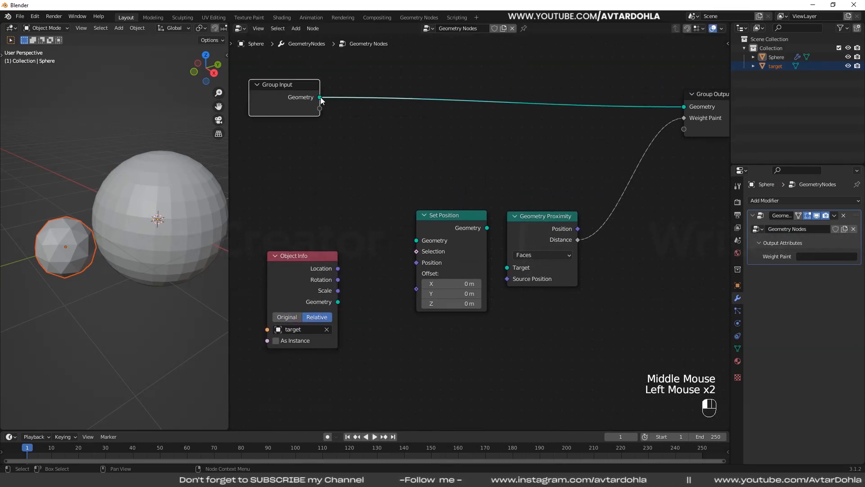
pyautogui.moveTo(320, 96); pyautogui.dragTo(419, 240)
pyautogui.moveTo(469, 215); pyautogui.dragTo(507, 267)
pyautogui.click(540, 257)
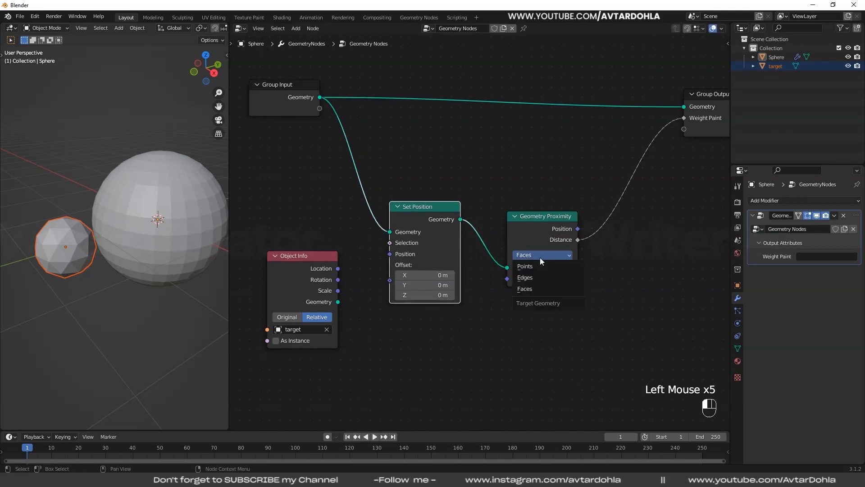
pyautogui.click(534, 289)
# - Link the Object Info node's Location output to Set Position's Position input
pyautogui.moveTo(439, 304); pyautogui.dragTo(516, 277, button='middle')
pyautogui.moveTo(413, 242); pyautogui.dragTo(365, 235)
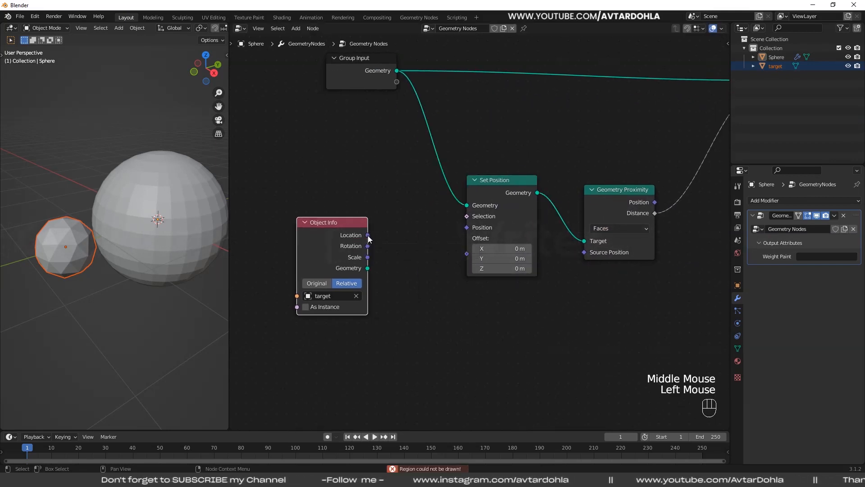
pyautogui.moveTo(367, 235); pyautogui.dragTo(466, 233)
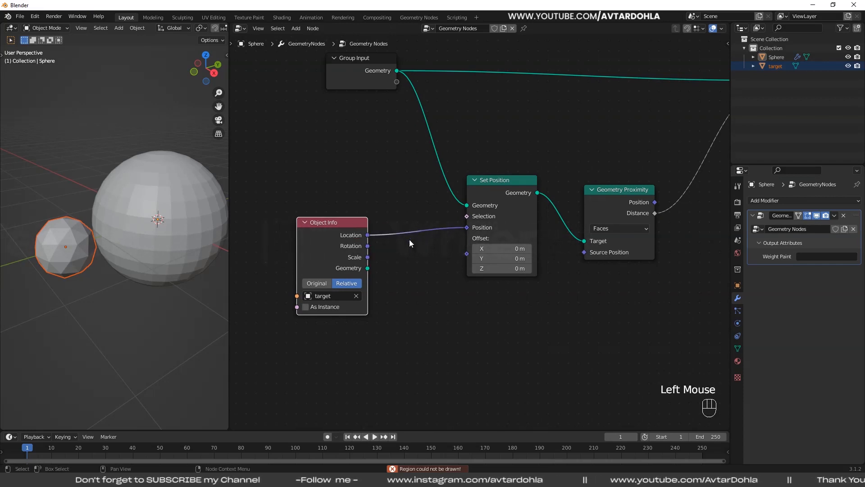
pyautogui.moveTo(447, 261); pyautogui.dragTo(423, 262, button='middle')
pyautogui.scroll(-1, 518, 287)
pyautogui.moveTo(524, 288); pyautogui.dragTo(460, 296, button='middle')
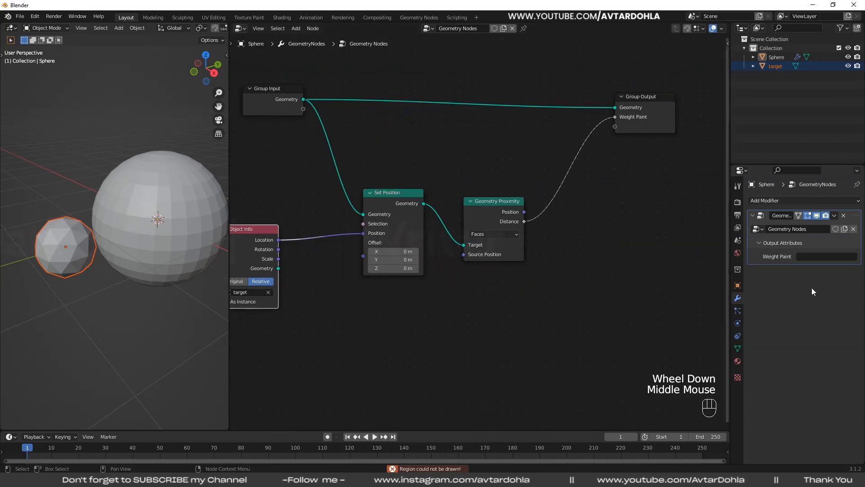
# - Select the large sphere and switch it to Weight Paint mode
pyautogui.click(813, 258)
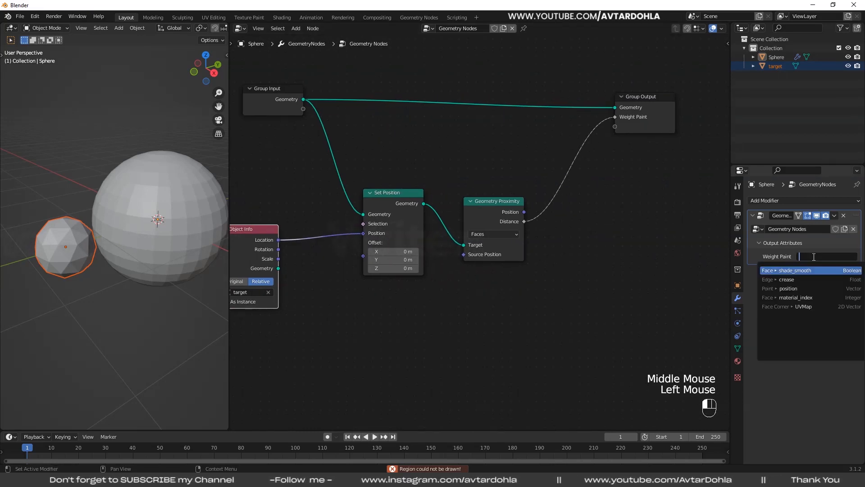
pyautogui.press('Escape')
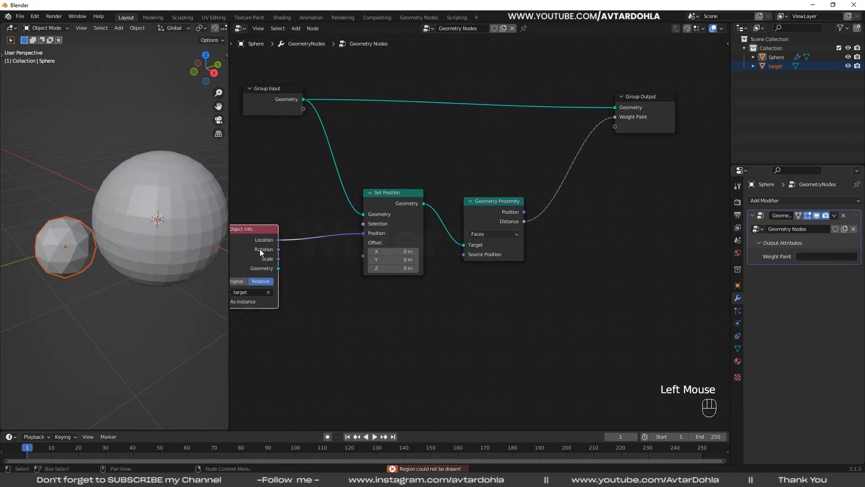
pyautogui.click(175, 297)
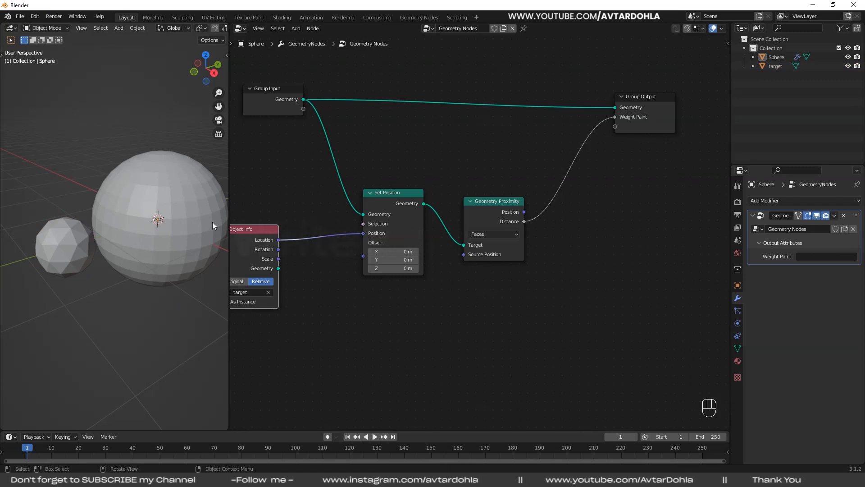
pyautogui.click(188, 197)
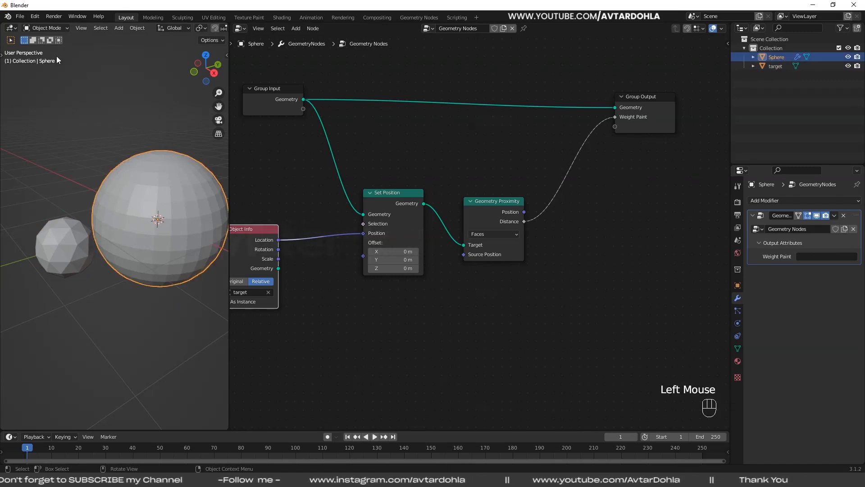
pyautogui.click(50, 28)
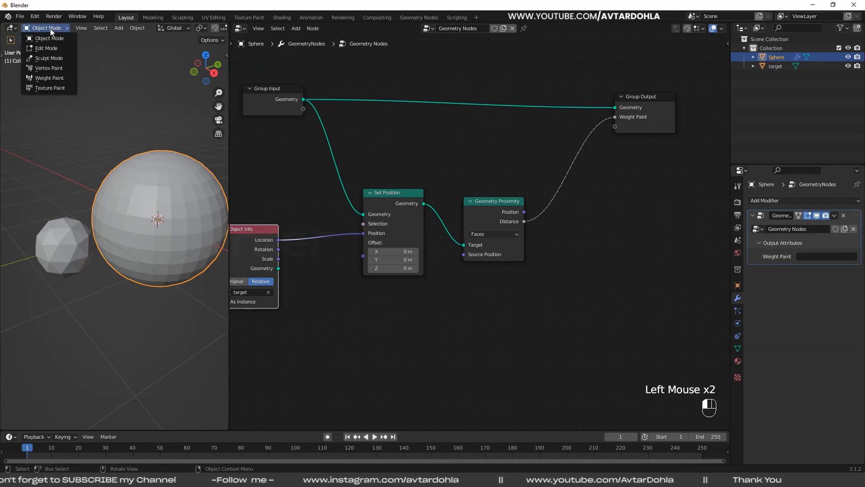
pyautogui.click(50, 78)
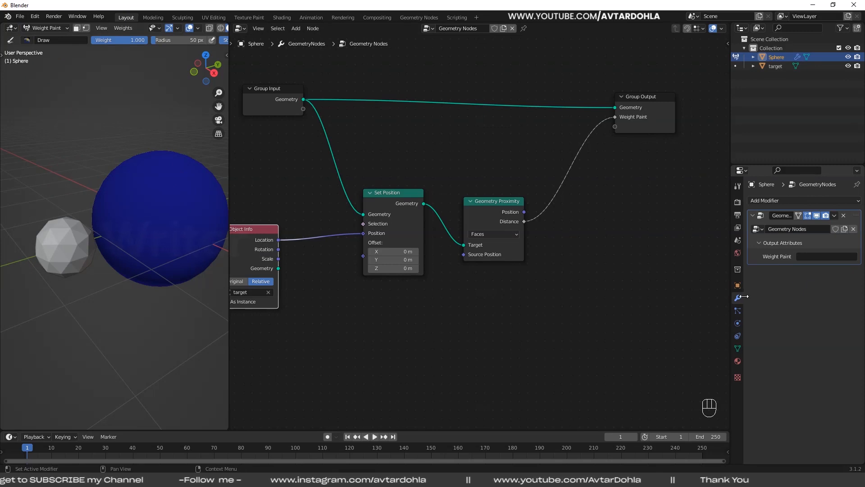
# - Add a vertex group to the Sphere and assign it as the Geometry Nodes modifier's Weight Paint output attribute
pyautogui.click(738, 350)
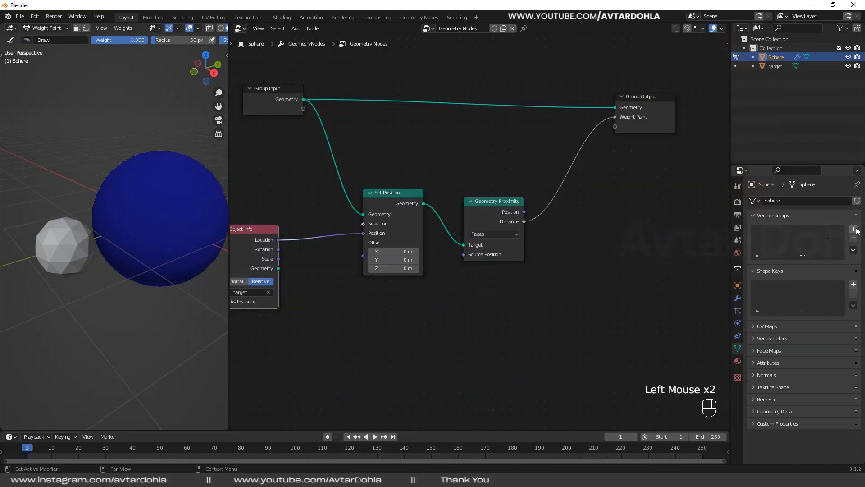
pyautogui.click(853, 229)
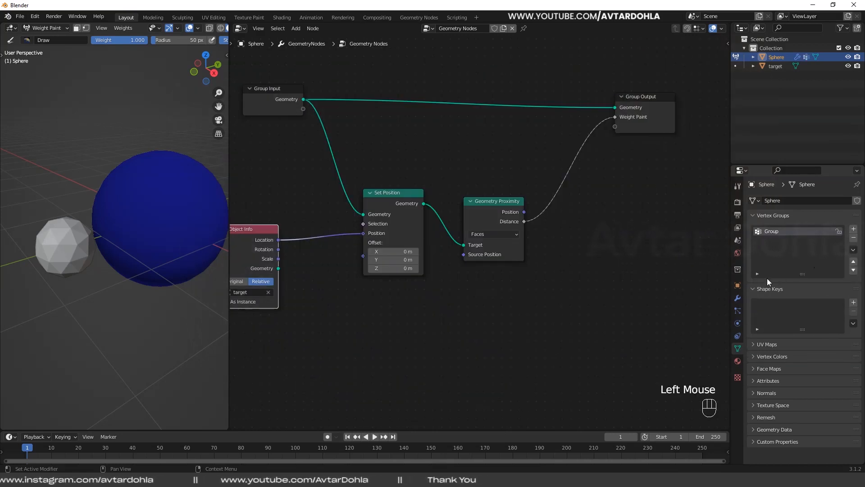
pyautogui.click(738, 299)
pyautogui.click(814, 256)
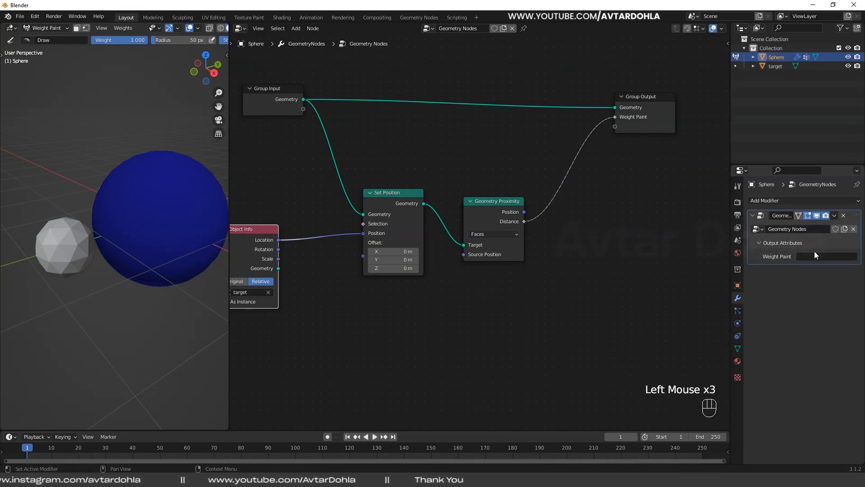
pyautogui.click(793, 315)
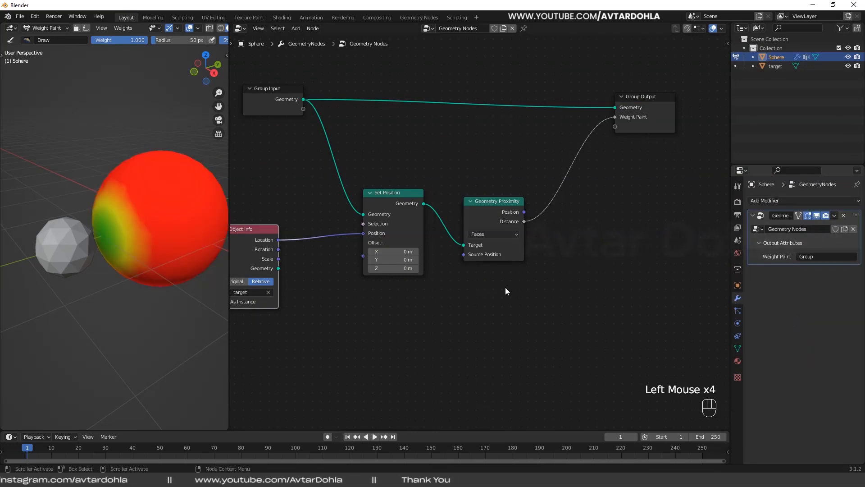
pyautogui.moveTo(152, 256)
pyautogui.mouseDown(button='middle')
pyautogui.moveTo(189, 252)
pyautogui.moveTo(149, 253)
pyautogui.moveTo(161, 251)
pyautogui.mouseUp(button='middle')
pyautogui.moveTo(181, 212); pyautogui.dragTo(158, 226, button='middle')
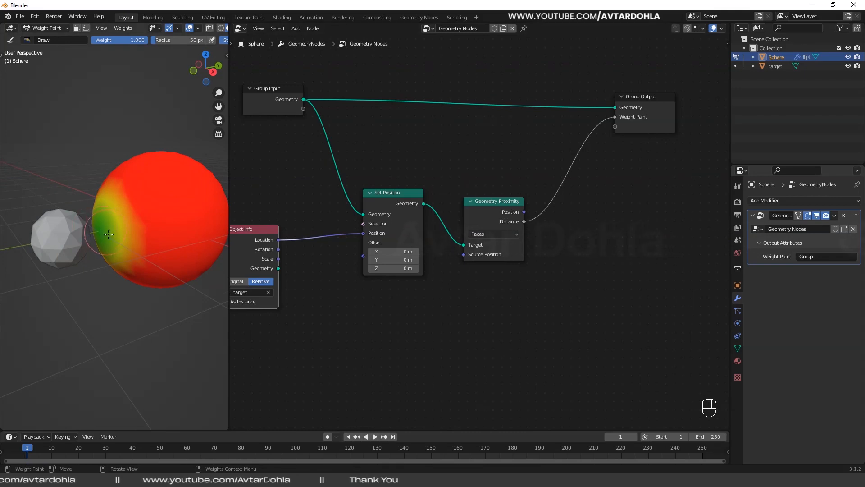
# - Insert a ColorRamp node on the link between Geometry Proximity's Distance and Group Output's Weight Paint
pyautogui.moveTo(508, 102); pyautogui.dragTo(491, 111, button='middle')
pyautogui.click(296, 28)
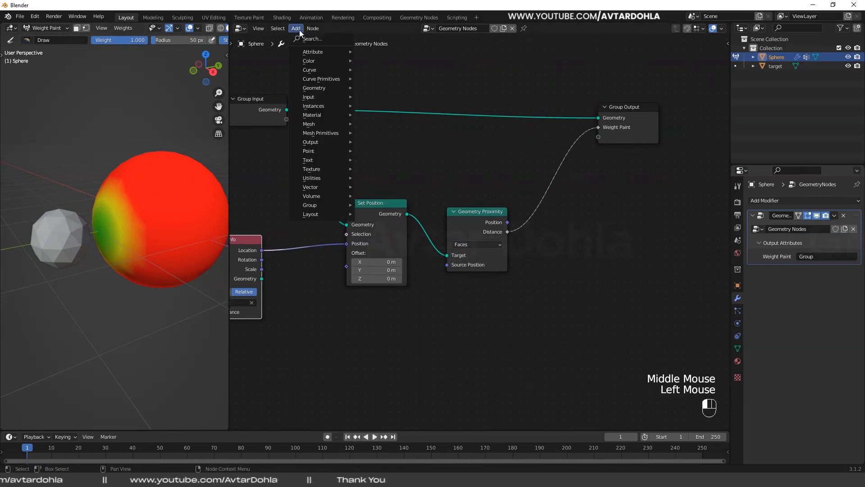
pyautogui.moveTo(316, 58)
pyautogui.click(383, 58)
pyautogui.click(532, 169)
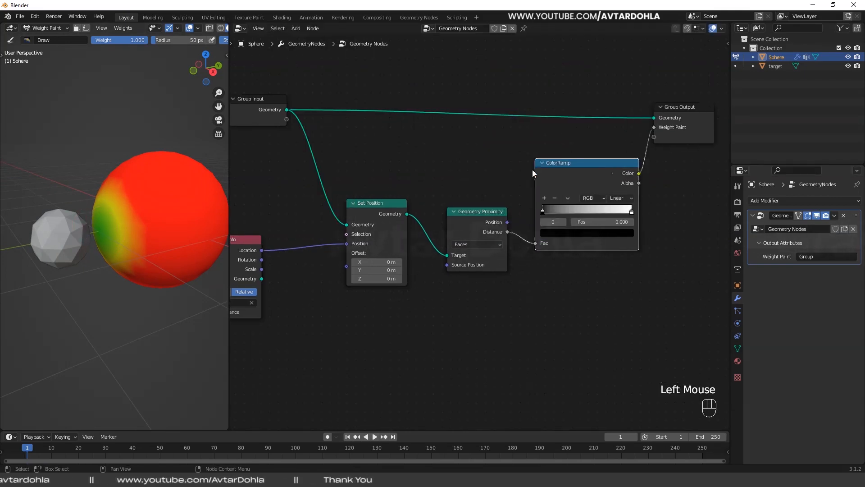
# - Reverse the ColorRamp so the white stop sits at position 0.600 with the black stop just beyond it
pyautogui.moveTo(593, 221); pyautogui.dragTo(495, 238, button='middle')
pyautogui.scroll(2, 495, 238)
pyautogui.moveTo(424, 233); pyautogui.dragTo(487, 232)
pyautogui.click(529, 231)
pyautogui.moveTo(585, 231); pyautogui.dragTo(629, 240, button='middle')
pyautogui.scroll(-2, 640, 237)
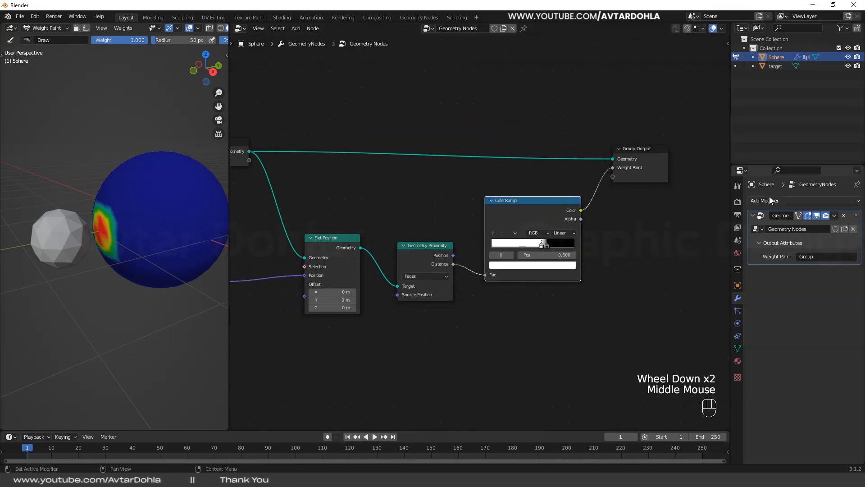
# - Return the Sphere to Object Mode and add a Subdivision Surface modifier to it
pyautogui.click(46, 28)
pyautogui.click(58, 39)
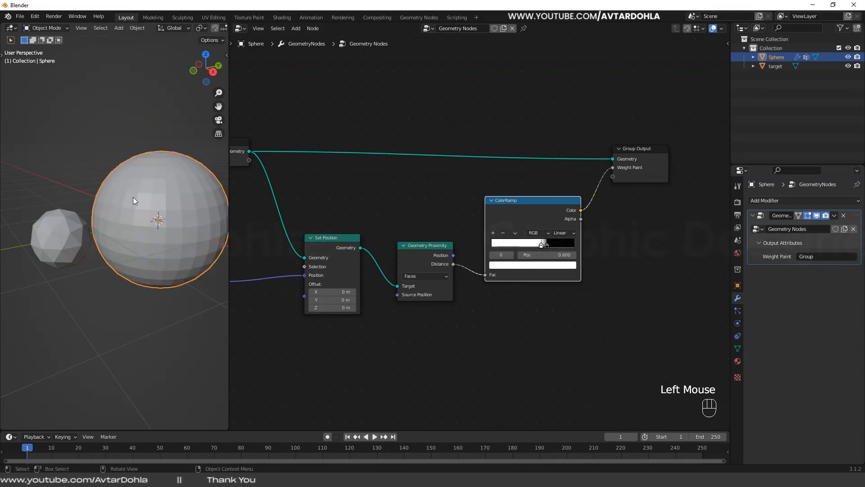
pyautogui.click(777, 200)
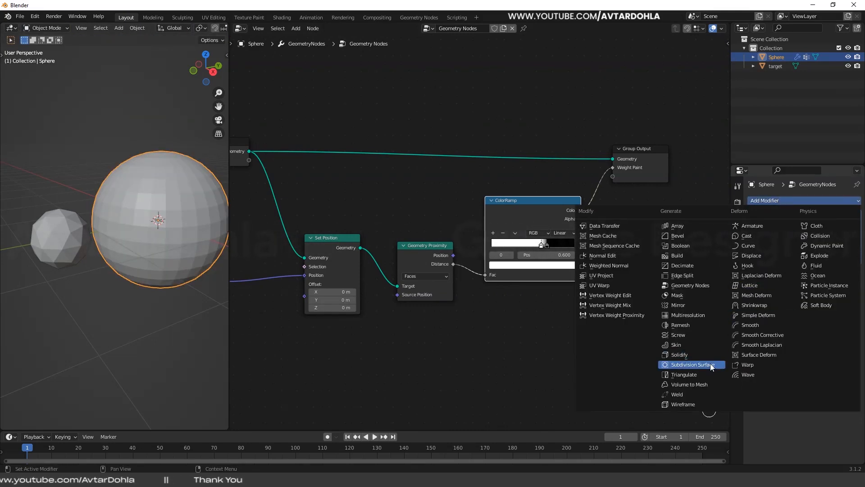
pyautogui.click(692, 364)
# - Shade the Sphere smooth and collapse the Subdivision modifier's settings
pyautogui.rightClick(179, 238)
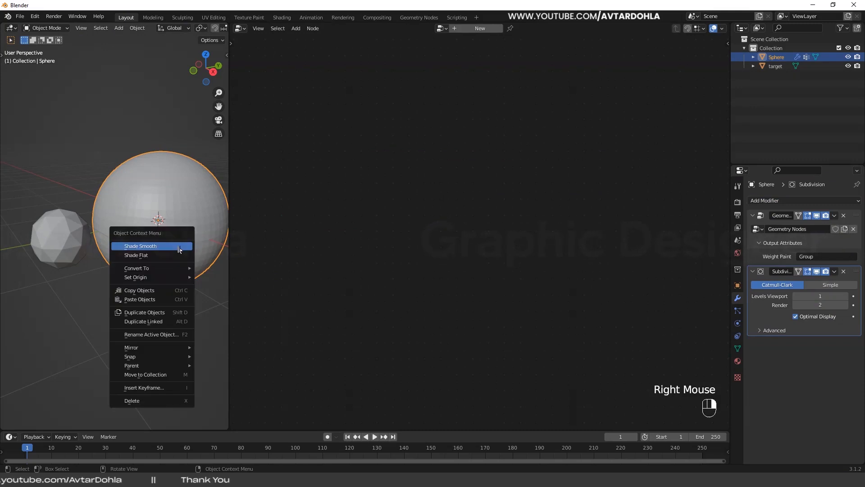
pyautogui.click(161, 245)
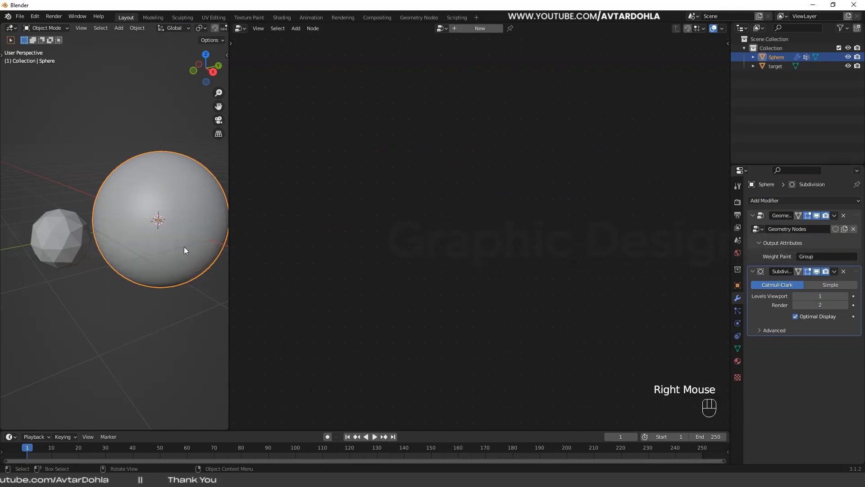
pyautogui.moveTo(171, 246); pyautogui.dragTo(175, 246, button='middle')
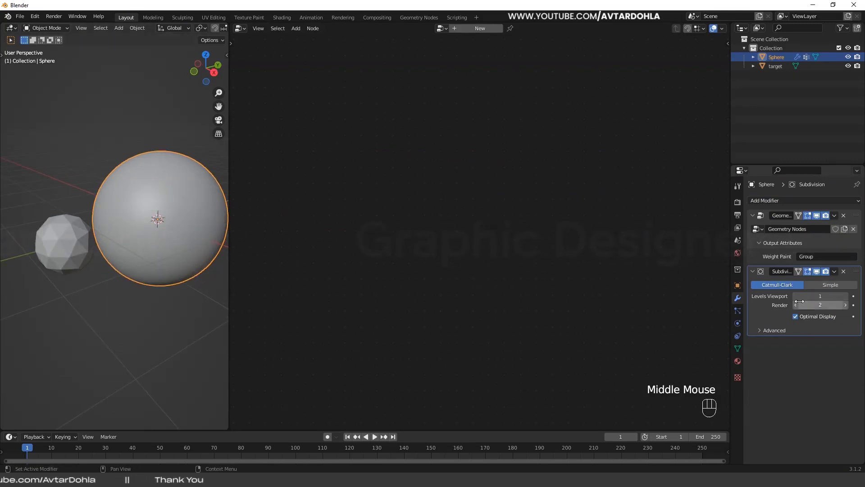
pyautogui.click(752, 270)
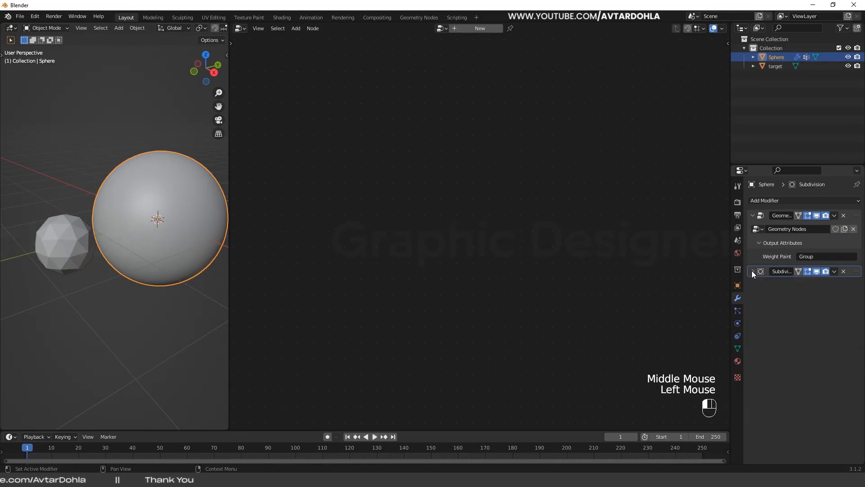
# - Add a Mask modifier to the Sphere and place it above the Subdivision modifier in the stack
pyautogui.click(773, 199)
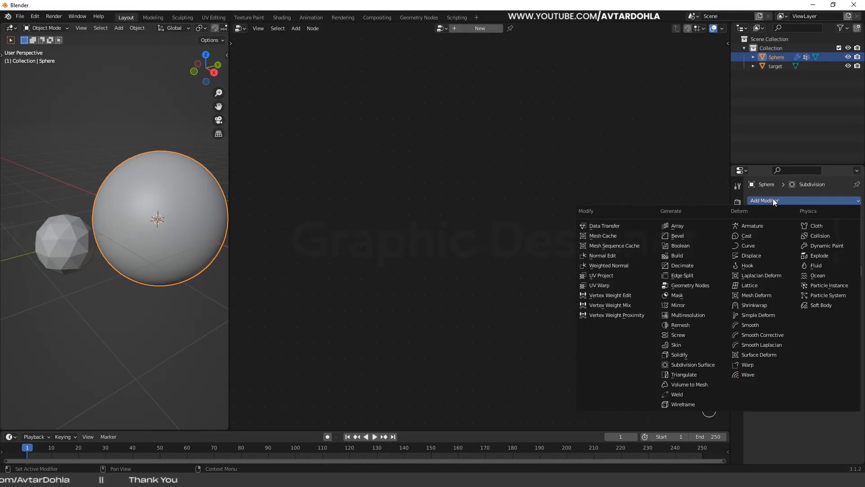
pyautogui.click(687, 295)
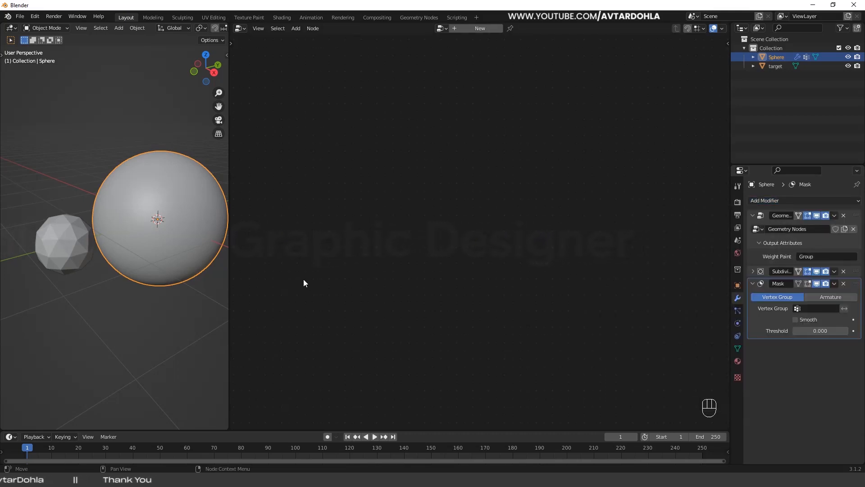
pyautogui.moveTo(856, 283); pyautogui.dragTo(855, 270)
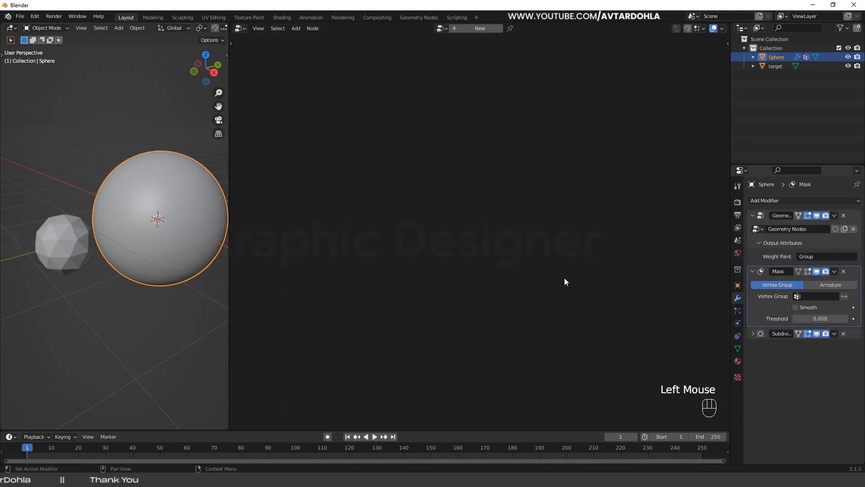
# - Set the Mask modifier's vertex group to Group
pyautogui.doubleClick(148, 301)
pyautogui.click(757, 229)
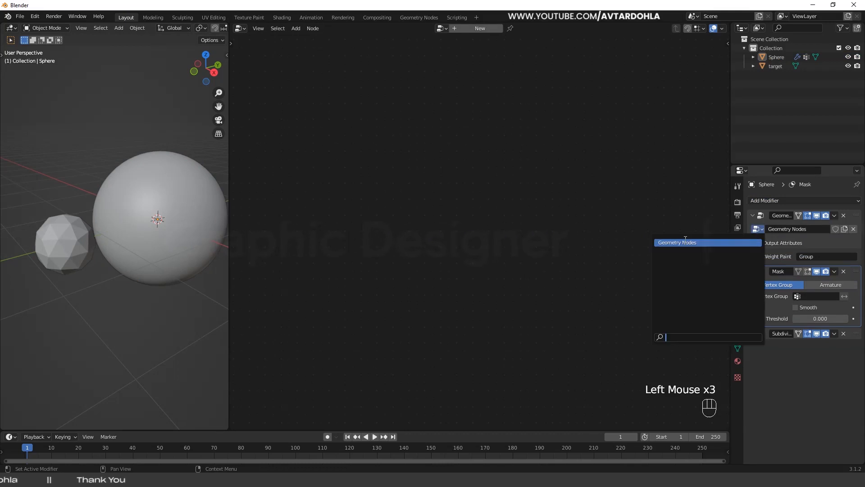
pyautogui.click(760, 214)
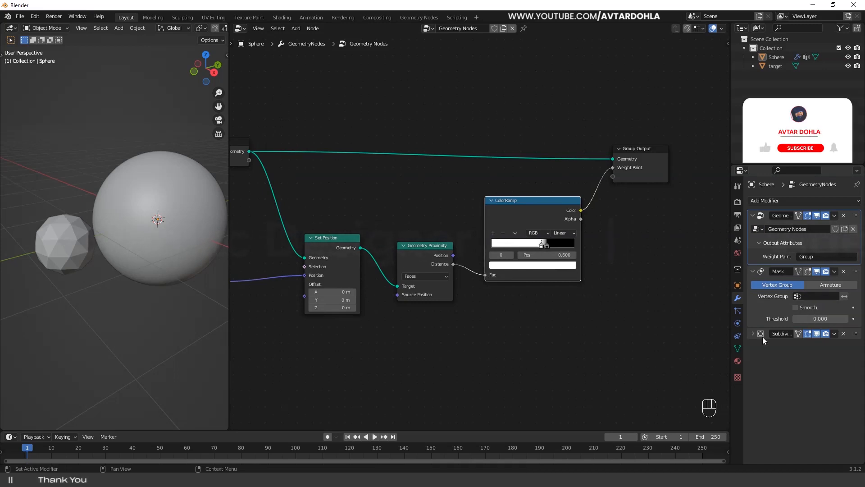
pyautogui.click(738, 348)
pyautogui.click(737, 298)
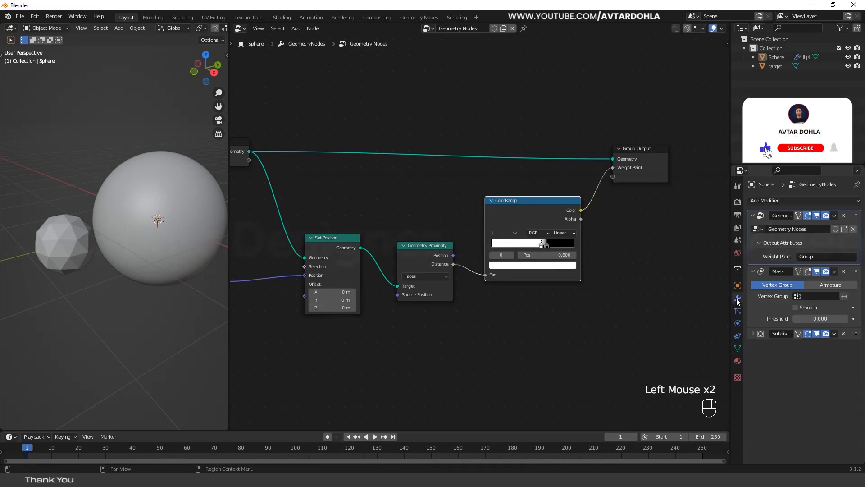
pyautogui.click(821, 295)
pyautogui.click(782, 308)
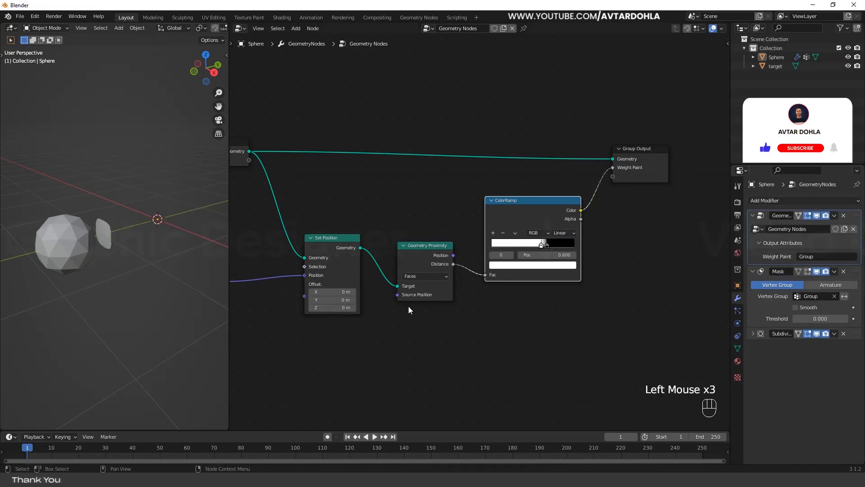
# - Try moving the target object through the sphere's area to test the proximity mask
pyautogui.scroll(-2, 75, 255)
pyautogui.click(95, 258)
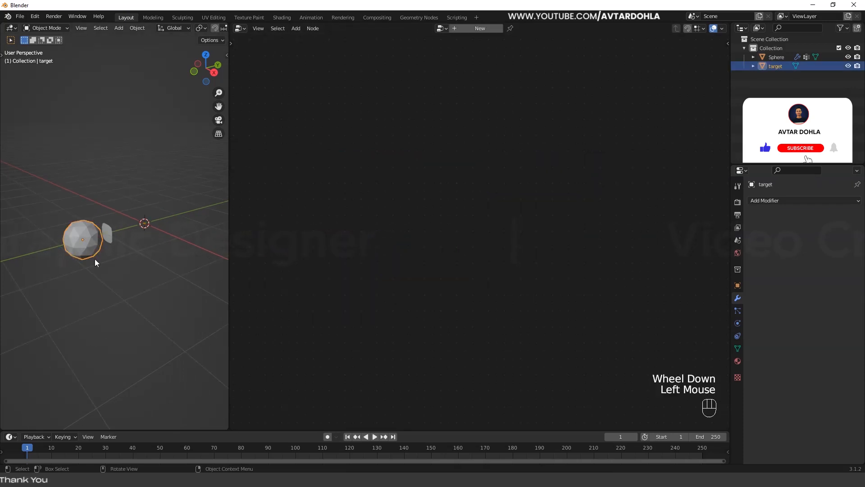
pyautogui.press('g')
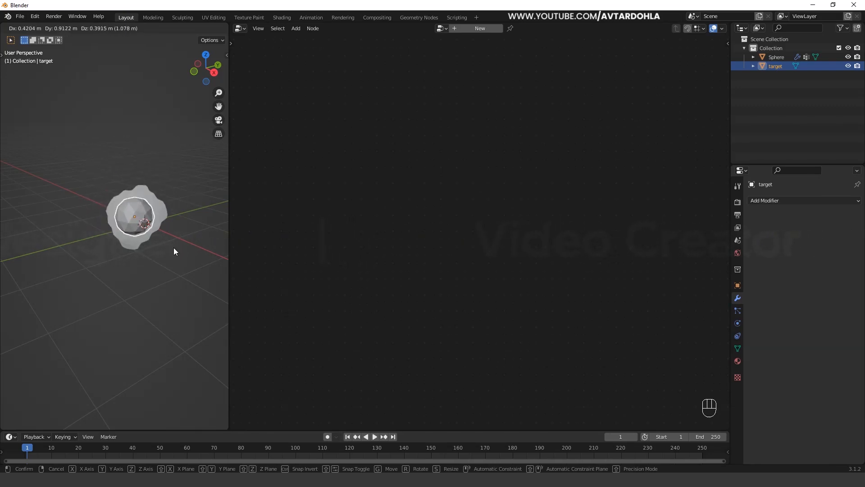
pyautogui.click(151, 254)
# - Select the Sphere's masked patch and invert the vertex group in its Mask modifier
pyautogui.click(115, 240)
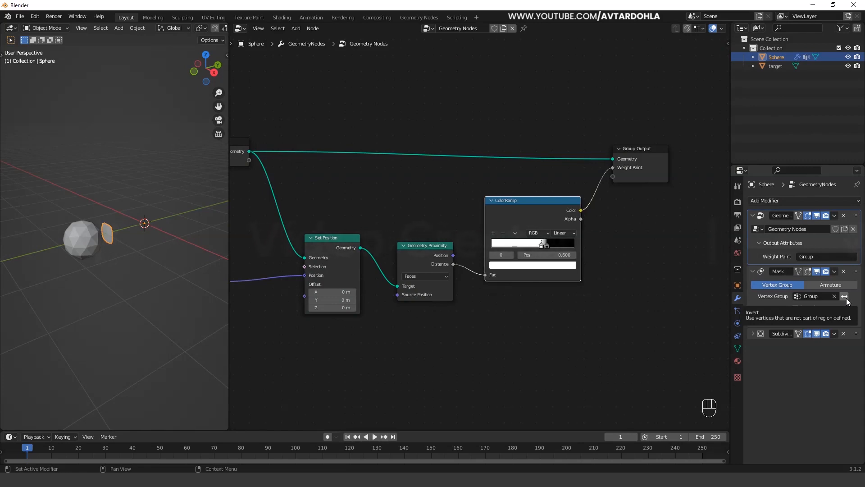
pyautogui.click(845, 296)
pyautogui.scroll(3, 135, 250)
pyautogui.moveTo(135, 250); pyautogui.dragTo(48, 265, button='middle')
# - Move the target object freely beside the sphere so it opens a hole in the surface
pyautogui.click(48, 265)
pyautogui.scroll(-2, 96, 265)
pyautogui.press('g')
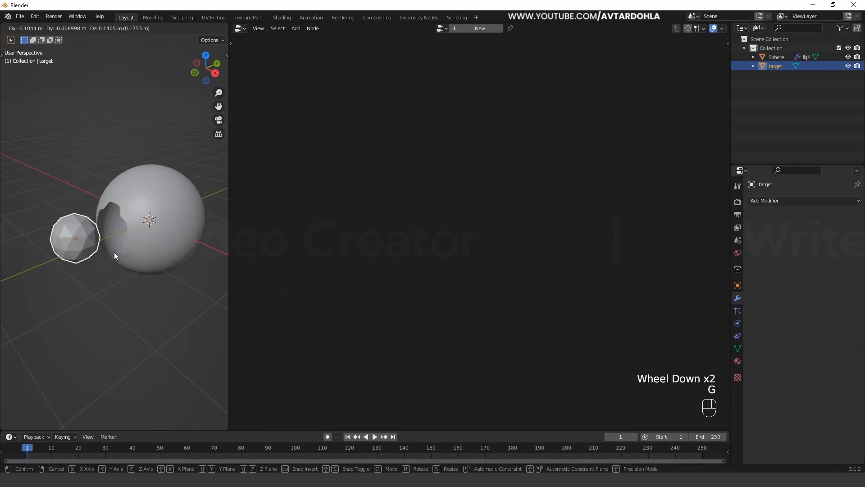
pyautogui.click(119, 262)
# - Select the Sphere and adjust its ColorRamp, lowering the white stop and setting the black stop to position 0.591
pyautogui.click(133, 266)
pyautogui.scroll(2, 554, 315)
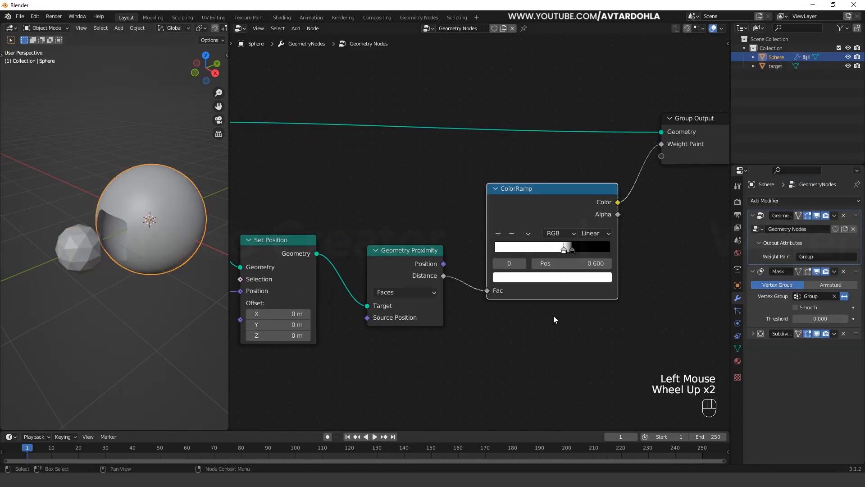
pyautogui.moveTo(554, 315); pyautogui.dragTo(631, 224, button='middle')
pyautogui.scroll(2, 576, 223)
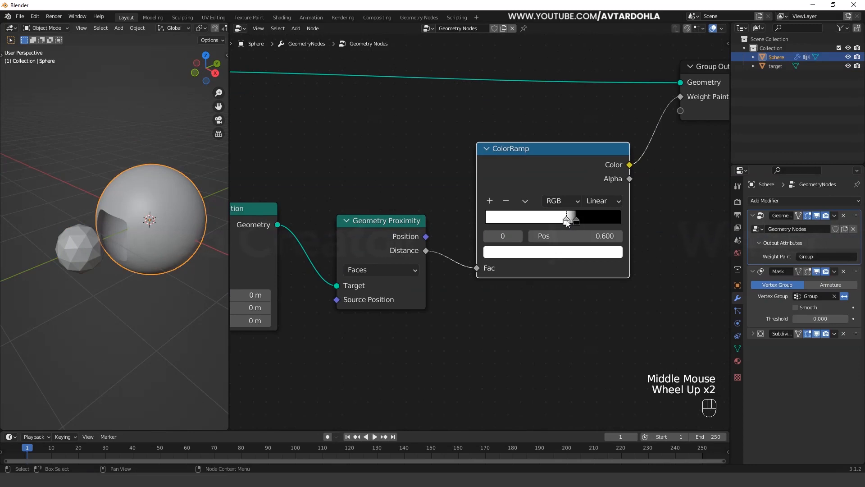
pyautogui.moveTo(566, 220)
pyautogui.mouseDown()
pyautogui.moveTo(555, 221)
pyautogui.moveTo(563, 222)
pyautogui.mouseUp()
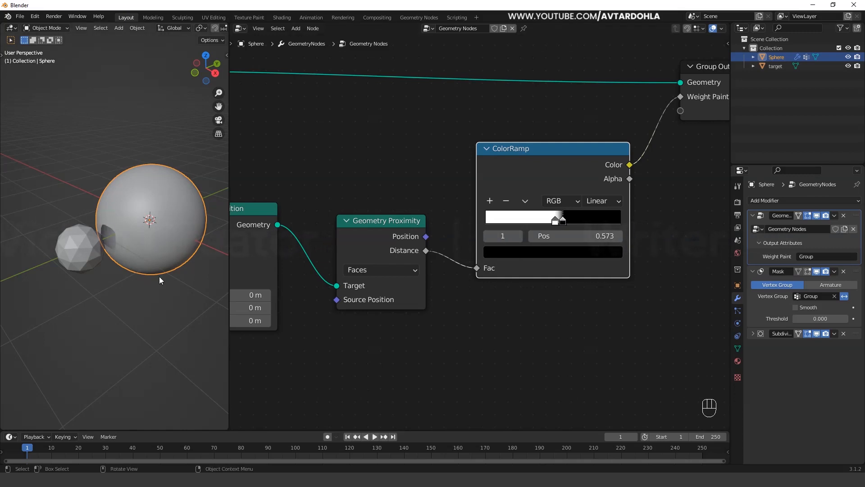
pyautogui.moveTo(159, 277); pyautogui.dragTo(176, 260, button='middle')
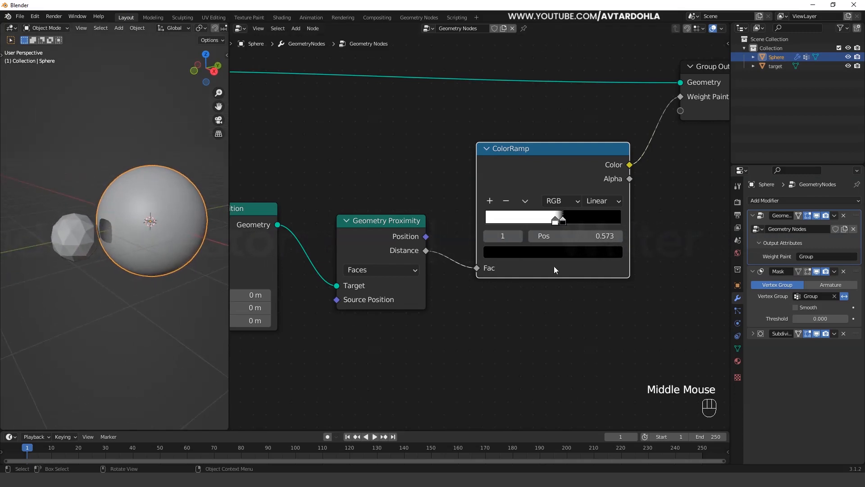
pyautogui.click(552, 222)
pyautogui.moveTo(563, 222); pyautogui.dragTo(566, 224)
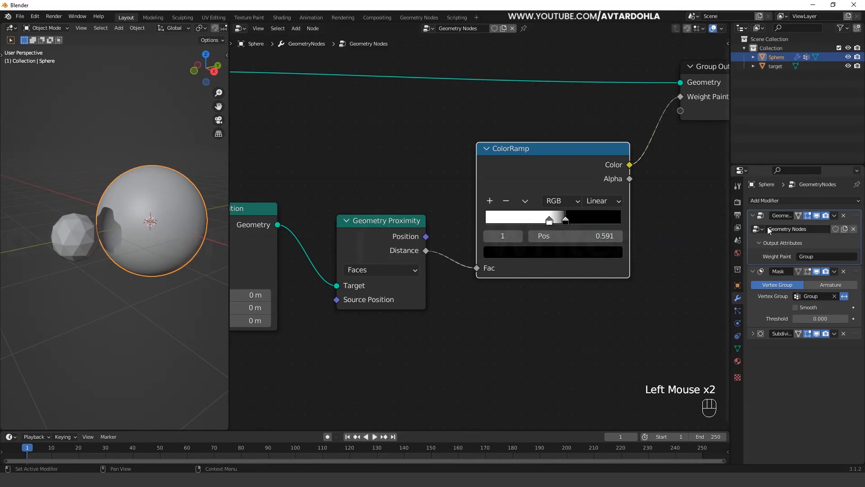
# - Enable Smooth on the Sphere's Mask modifier and collapse its settings
pyautogui.click(795, 307)
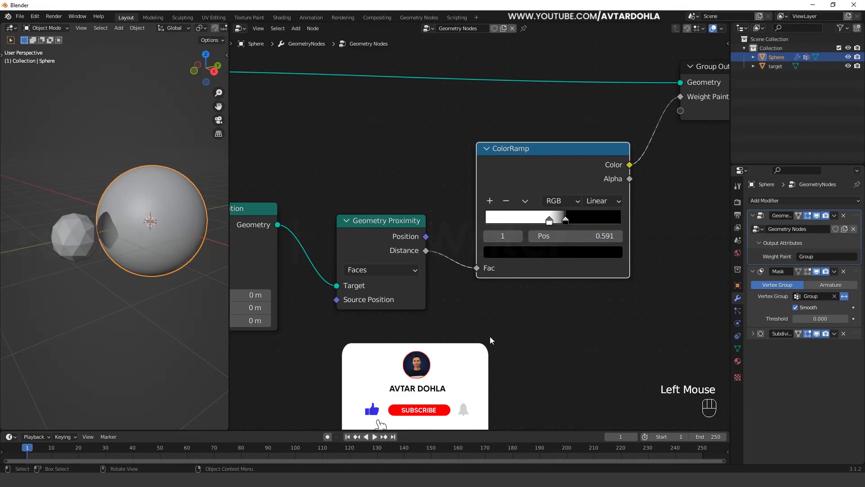
pyautogui.click(752, 271)
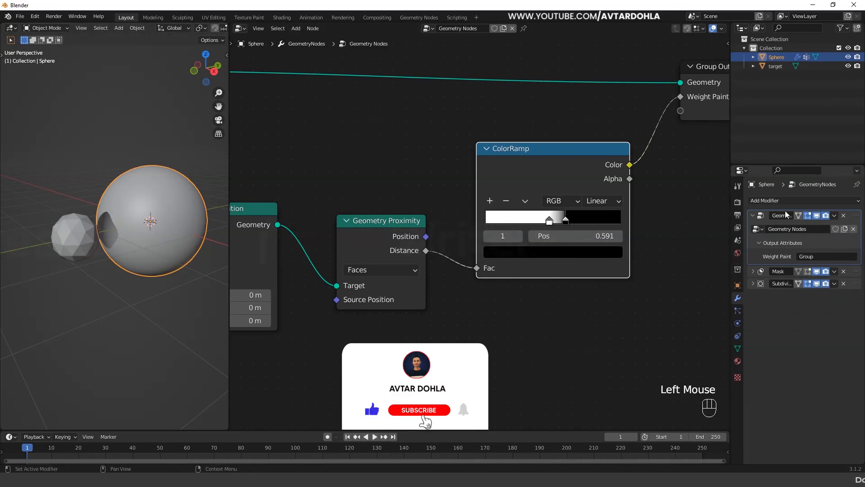
# - Add a Solidify modifier to the Sphere and set its thickness to 0.1 m
pyautogui.click(766, 200)
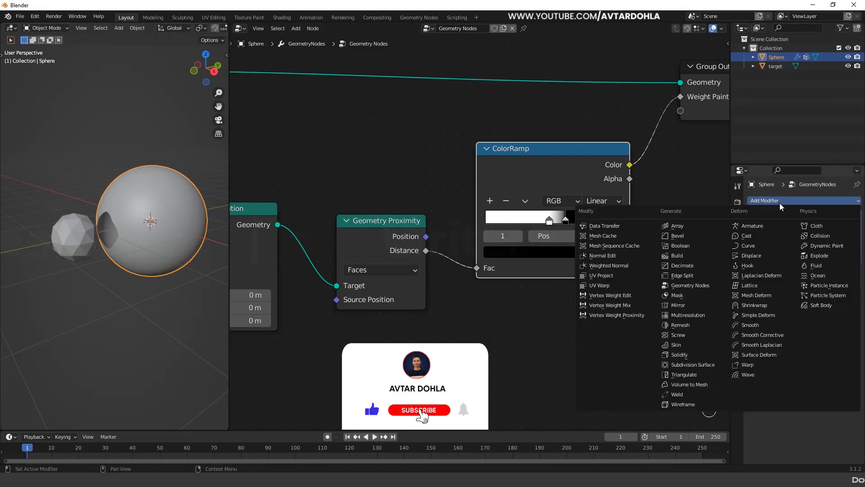
pyautogui.click(702, 355)
pyautogui.scroll(2, 122, 270)
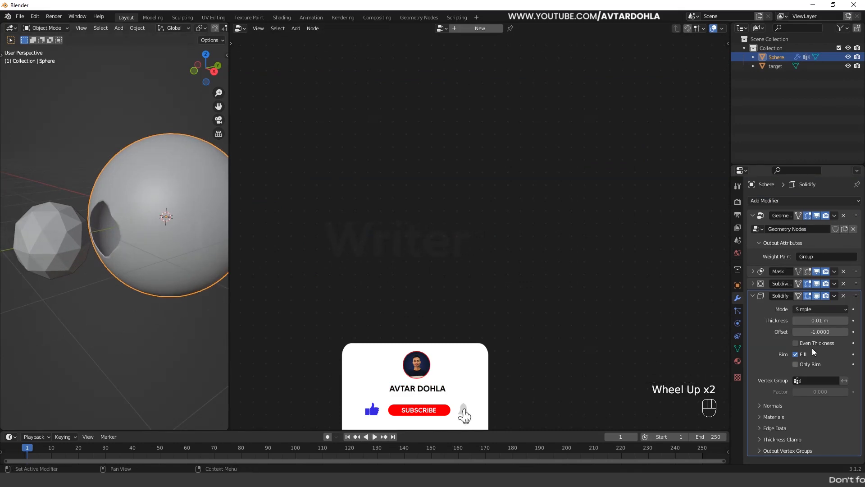
pyautogui.click(827, 321)
pyautogui.press('Return')
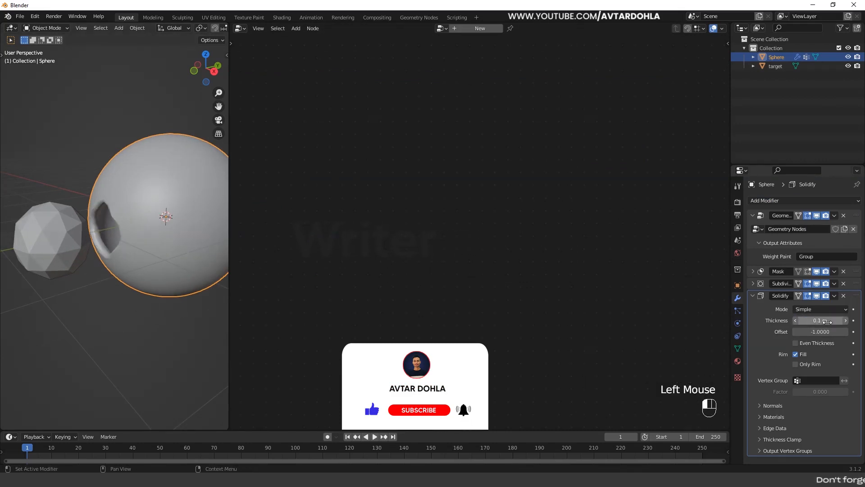
# - Enable Even Thickness on the Sphere's Solidify modifier and collapse its settings
pyautogui.moveTo(169, 287); pyautogui.dragTo(142, 258, button='middle')
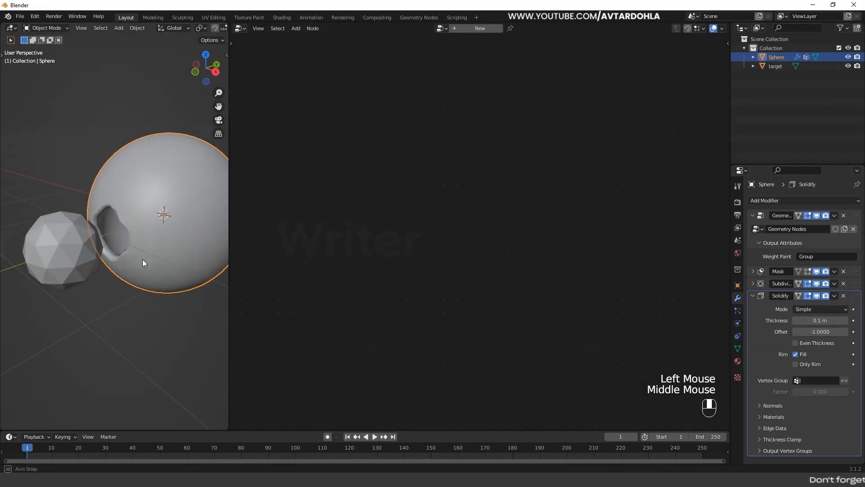
pyautogui.click(795, 343)
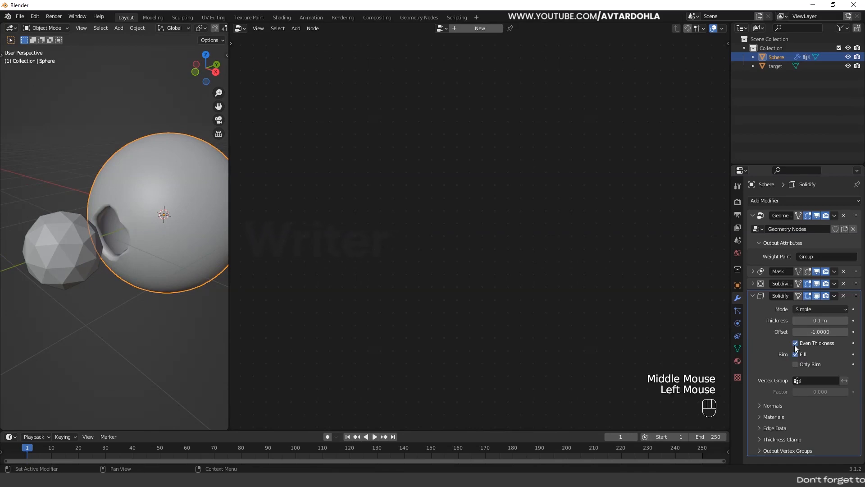
pyautogui.click(752, 296)
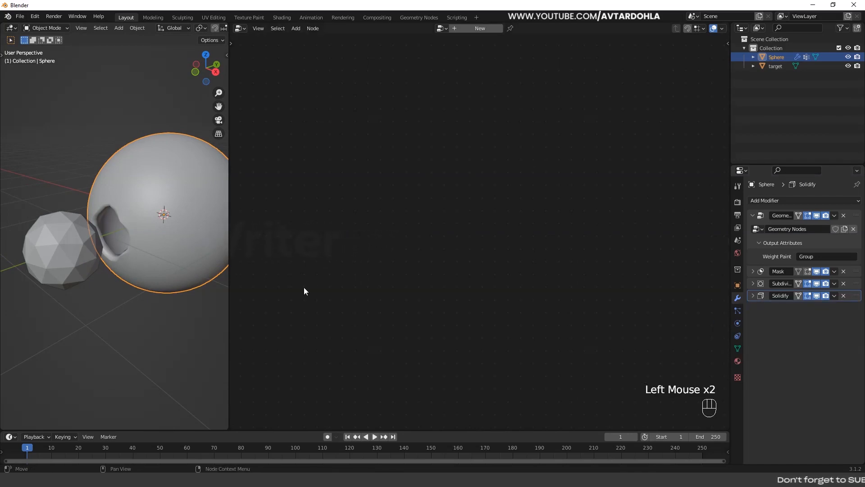
# - Add a Smooth modifier to the Sphere with Repeat set to 10, and collapse its settings
pyautogui.click(783, 201)
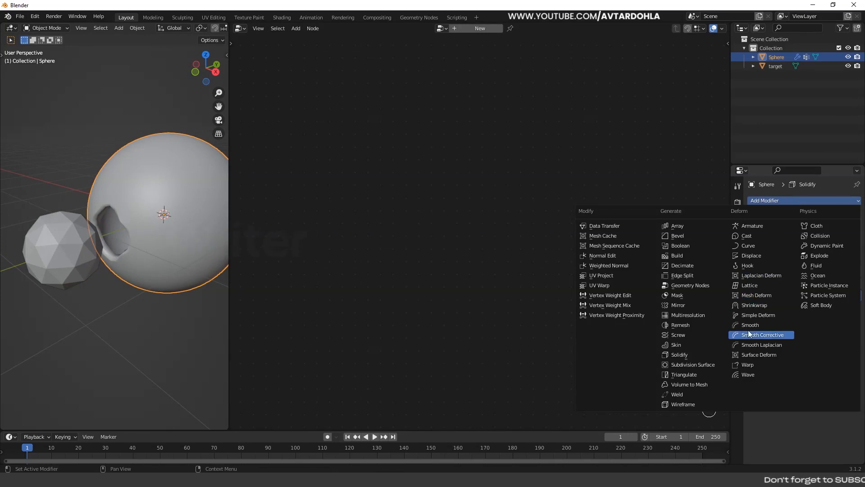
pyautogui.click(766, 330)
pyautogui.click(819, 341)
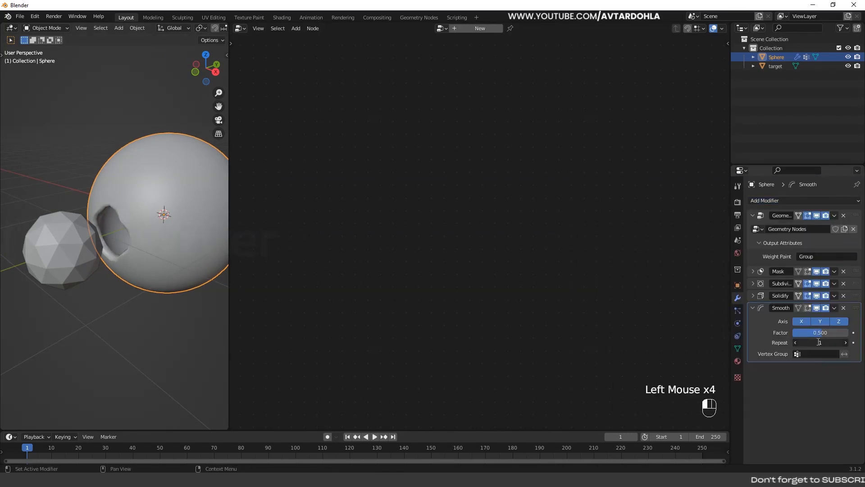
pyautogui.press('Return')
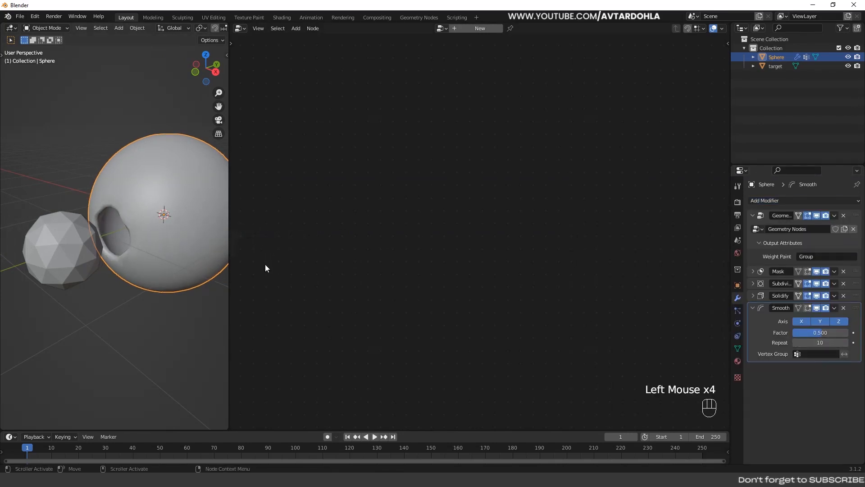
pyautogui.click(753, 308)
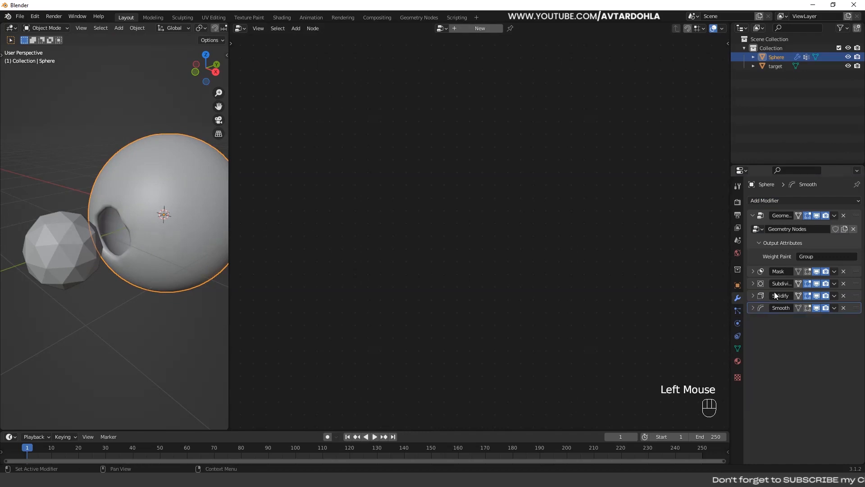
# - Select the target object beside the sphere and scale it down slightly, leaving it where it is
pyautogui.click(759, 217)
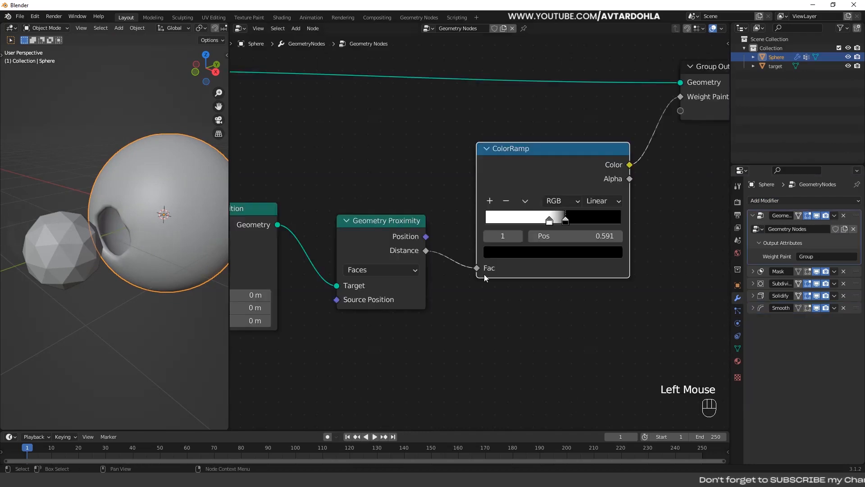
pyautogui.scroll(-4, 483, 274)
pyautogui.moveTo(482, 232); pyautogui.dragTo(457, 256, button='middle')
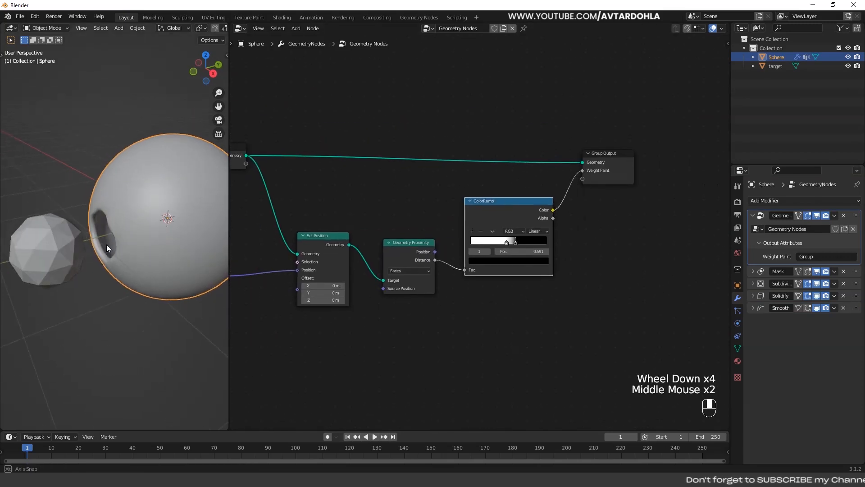
pyautogui.scroll(-2, 89, 256)
pyautogui.click(94, 255)
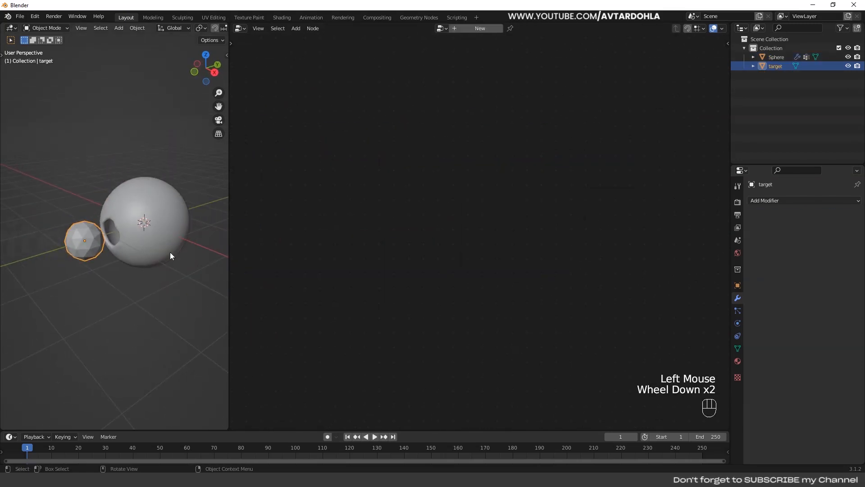
pyautogui.press('s')
pyautogui.click(149, 250)
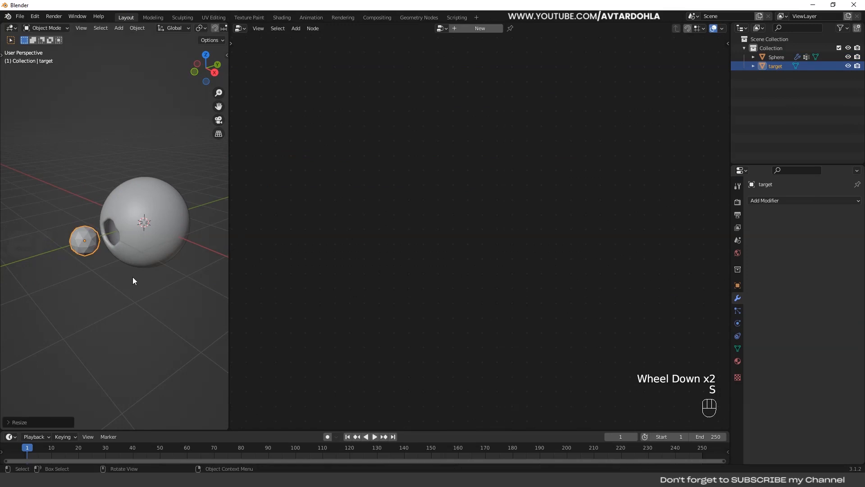
pyautogui.press('g')
pyautogui.rightClick(153, 267)
pyautogui.scroll(2, 154, 267)
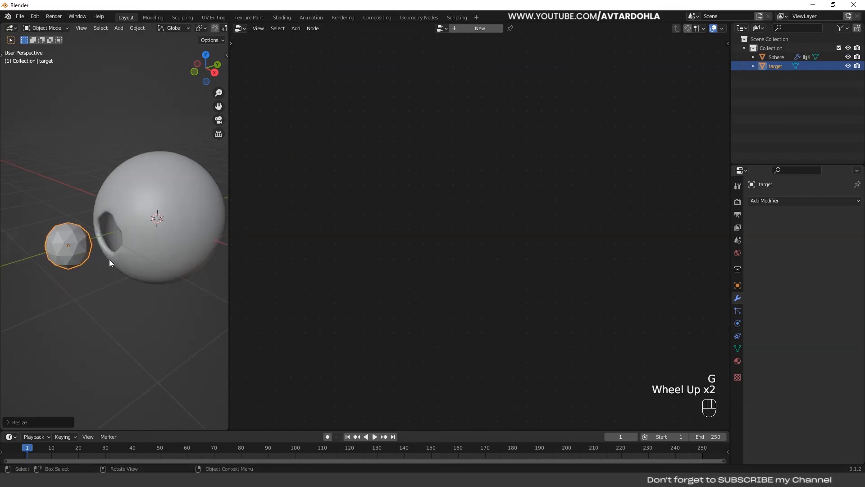
# - Select the Sphere and try repositioning the black stop of its ColorRamp
pyautogui.click(134, 253)
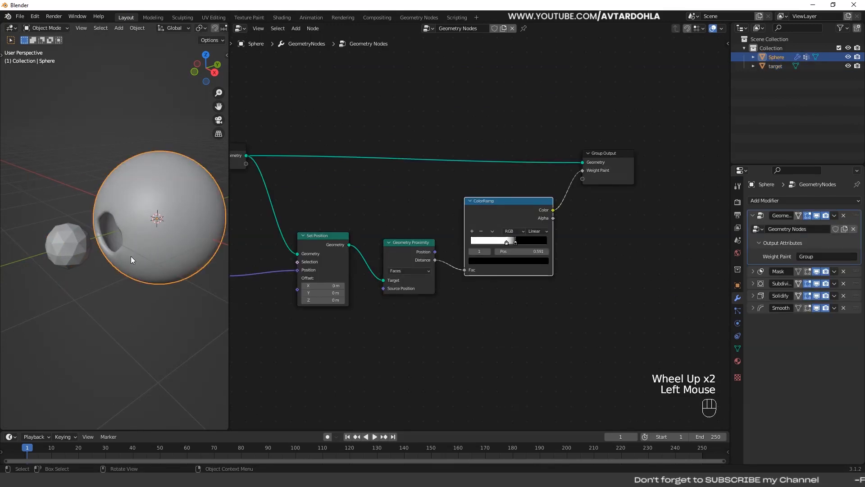
pyautogui.scroll(2, 563, 285)
pyautogui.moveTo(563, 285); pyautogui.dragTo(591, 301, button='middle')
pyautogui.scroll(1, 592, 301)
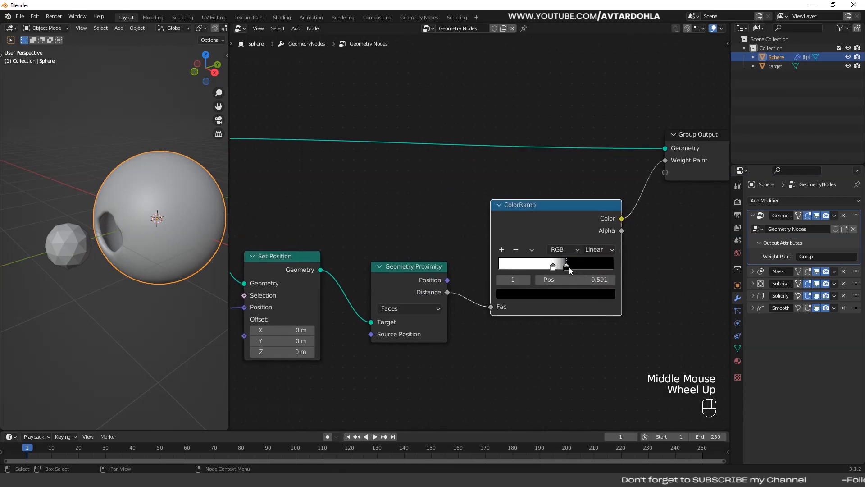
pyautogui.click(566, 270)
pyautogui.moveTo(566, 266); pyautogui.dragTo(566, 267)
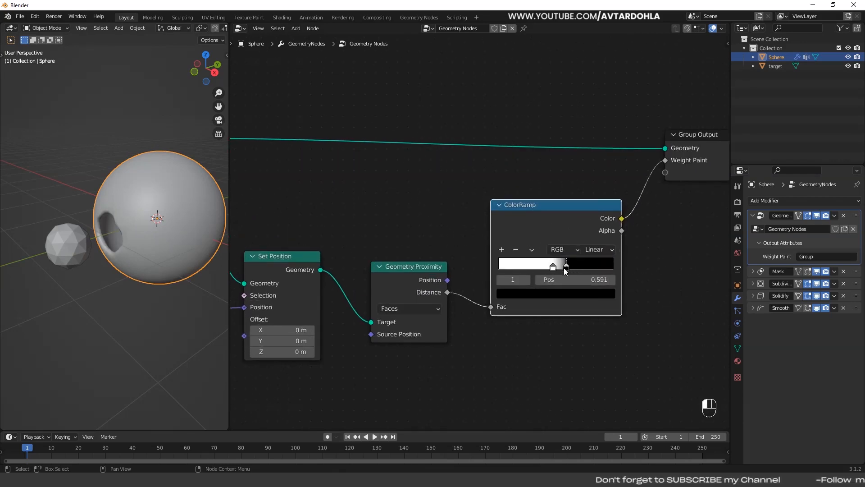
# - Move the Group Input node farther away from the other nodes to make room in the node tree
pyautogui.scroll(-2, 514, 267)
pyautogui.moveTo(410, 220); pyautogui.dragTo(498, 243, button='middle')
pyautogui.scroll(-1, 485, 253)
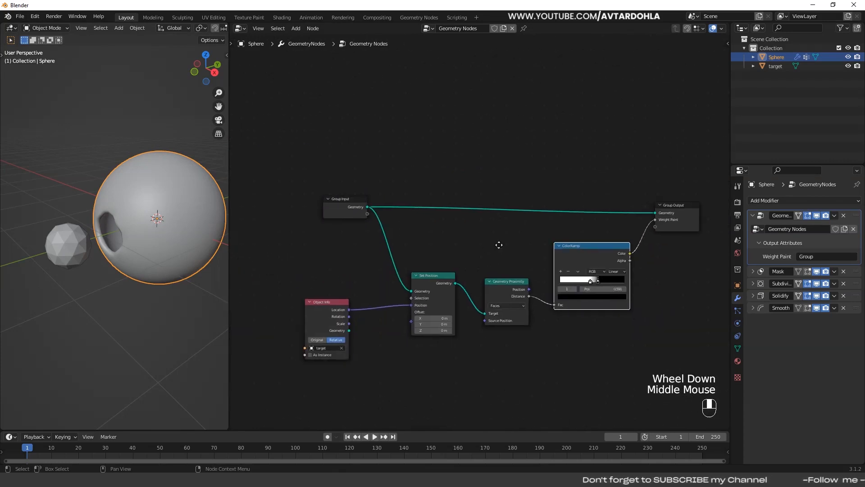
pyautogui.moveTo(364, 196); pyautogui.dragTo(298, 160)
pyautogui.scroll(2, 443, 248)
pyautogui.moveTo(443, 245); pyautogui.dragTo(426, 217, button='middle')
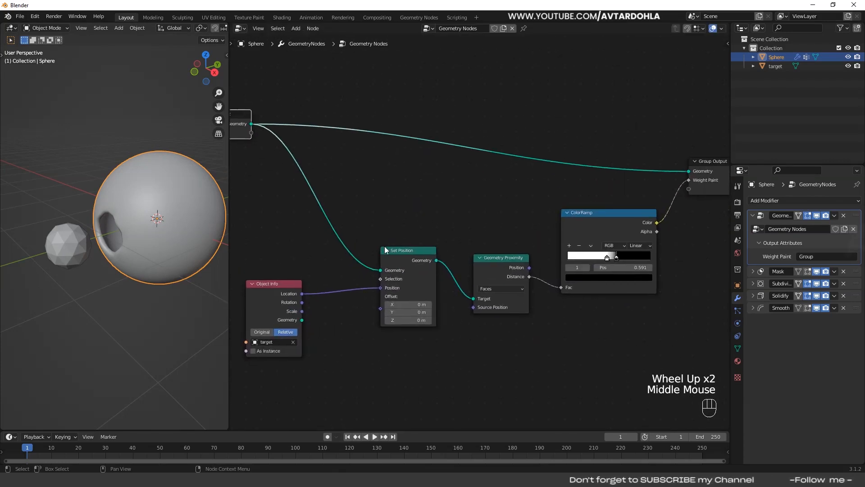
pyautogui.hotkey('ctrl', 'z')
pyautogui.click(525, 362)
# - Duplicate the Geometry Proximity node, place it above Set Position, and connect Object Info's Geometry to the copy's Target
pyautogui.click(499, 261)
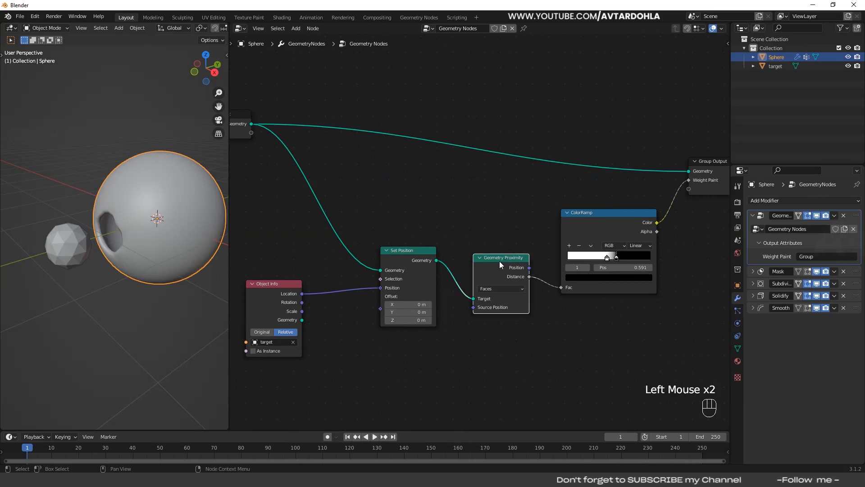
pyautogui.hotkey('shift', 'd')
pyautogui.click(390, 172)
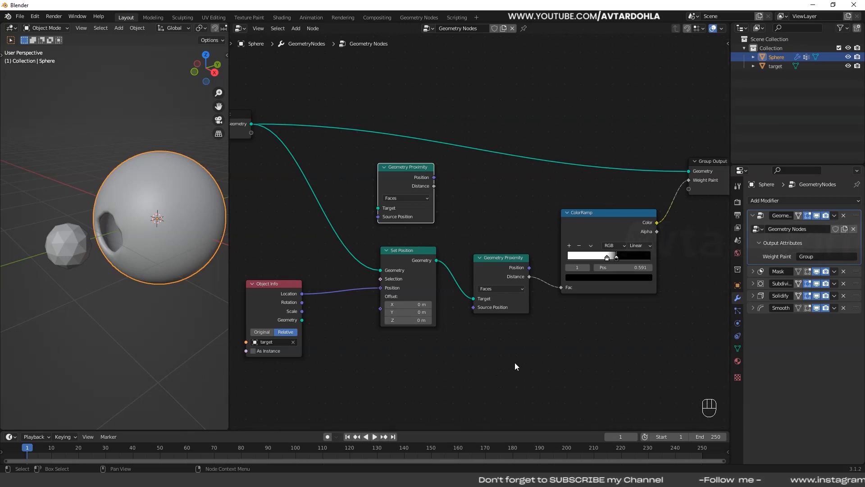
pyautogui.moveTo(480, 366); pyautogui.dragTo(488, 370, button='middle')
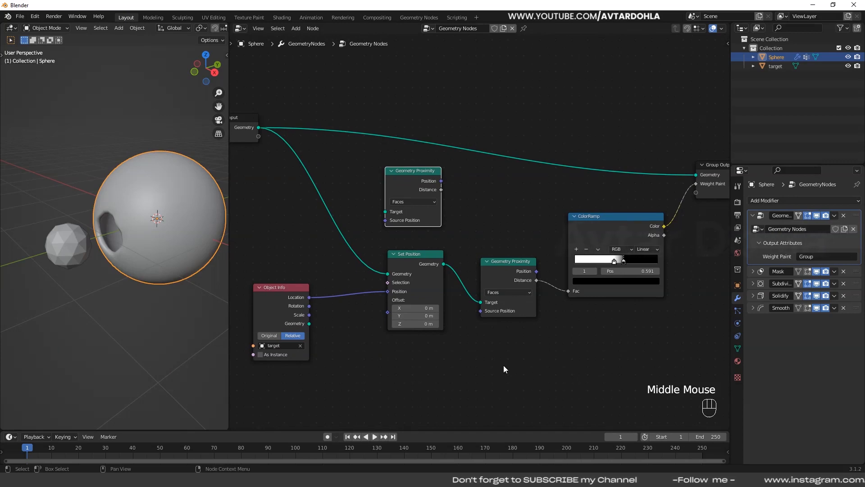
pyautogui.scroll(2, 478, 246)
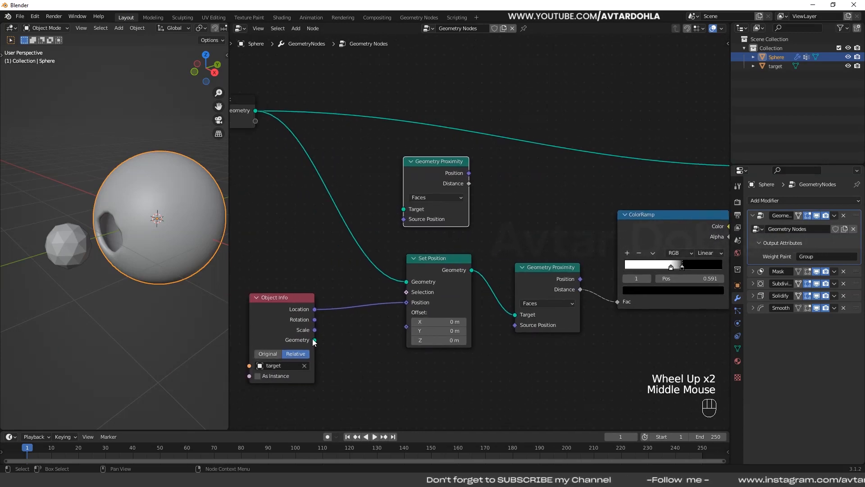
pyautogui.moveTo(314, 339); pyautogui.dragTo(404, 209)
pyautogui.scroll(-2, 554, 213)
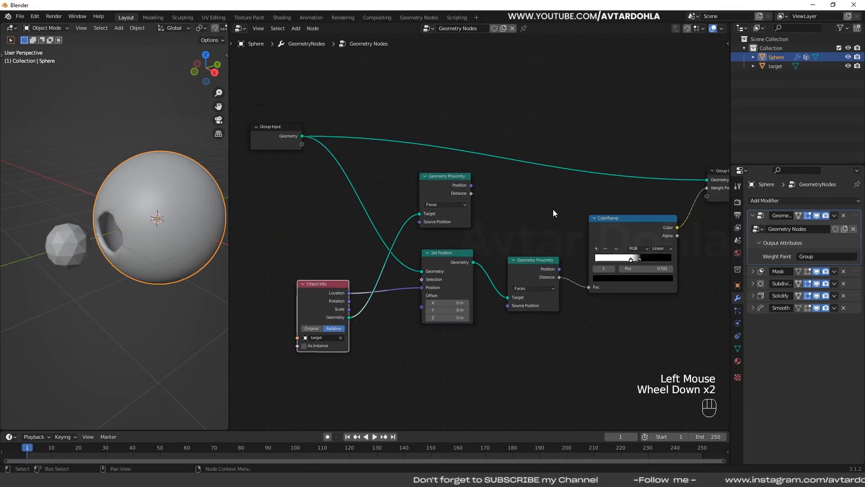
# - Duplicate Set Position into the geometry link before Group Output and connect the upper Geometry Proximity's Distance to its Offset
pyautogui.moveTo(554, 213); pyautogui.dragTo(476, 226, button='middle')
pyautogui.scroll(-2, 476, 226)
pyautogui.click(404, 277)
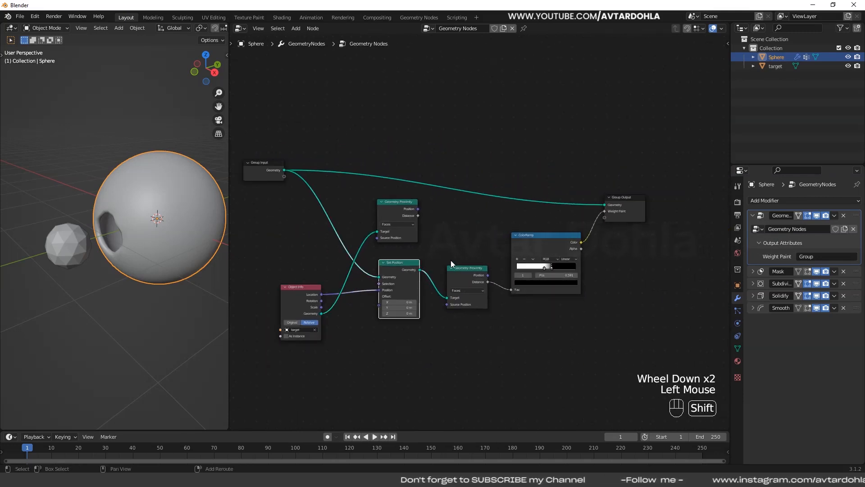
pyautogui.hotkey('shift', 'd')
pyautogui.click(595, 154)
pyautogui.scroll(3, 595, 198)
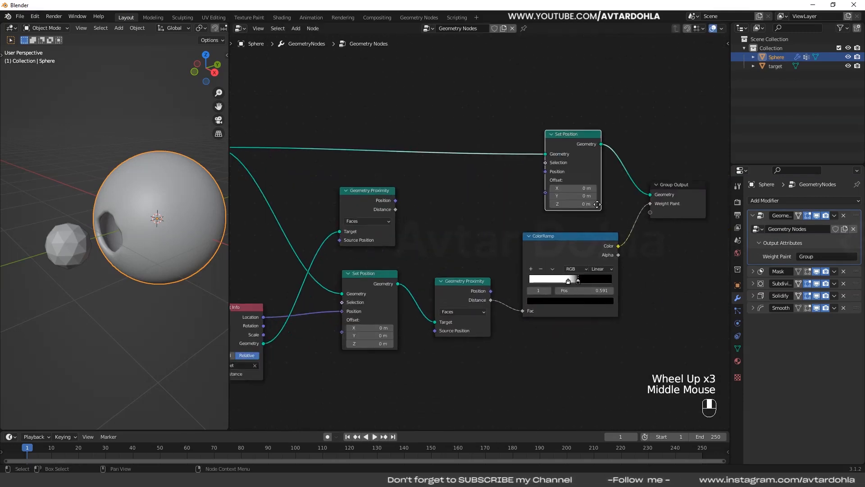
pyautogui.moveTo(597, 204); pyautogui.dragTo(631, 206, button='middle')
pyautogui.moveTo(381, 191); pyautogui.dragTo(579, 195)
# - Try moving the target object freely around the deformed sphere
pyautogui.scroll(-4, 148, 255)
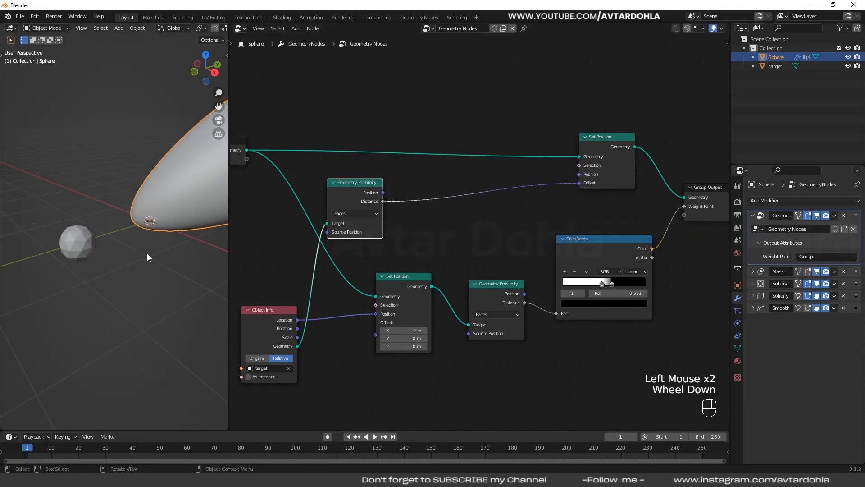
pyautogui.moveTo(177, 252); pyautogui.dragTo(159, 240, button='middle')
pyautogui.click(91, 261)
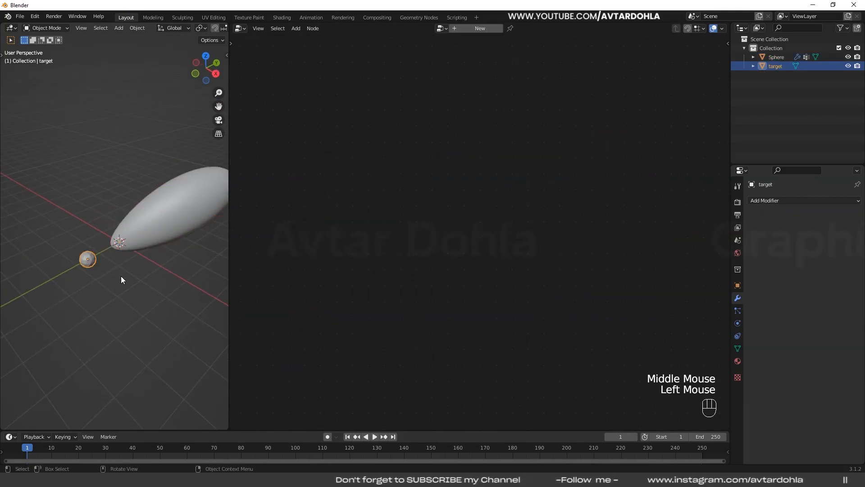
pyautogui.press('g')
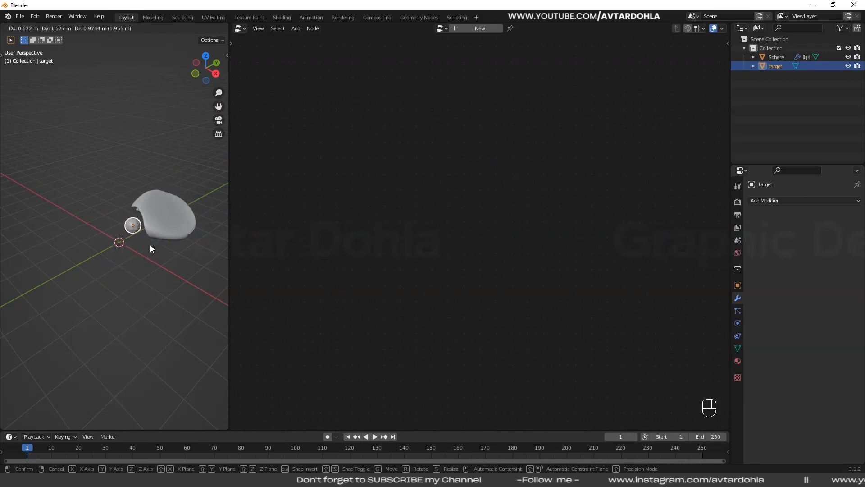
pyautogui.press('Escape')
pyautogui.scroll(2, 128, 274)
# - Reselect the Sphere and move its lower Set Position, Geometry Proximity and ColorRamp nodes down together
pyautogui.click(172, 259)
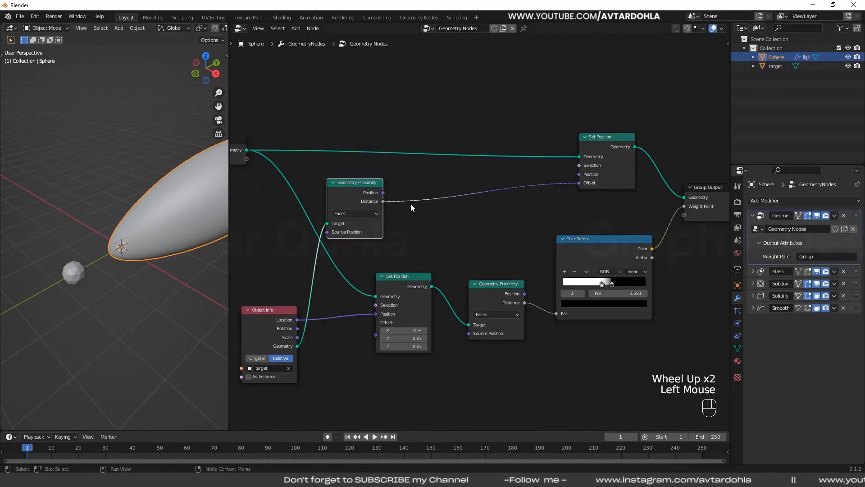
pyautogui.scroll(2, 410, 204)
pyautogui.moveTo(391, 286); pyautogui.dragTo(379, 264, button='middle')
pyautogui.moveTo(379, 263); pyautogui.dragTo(654, 313)
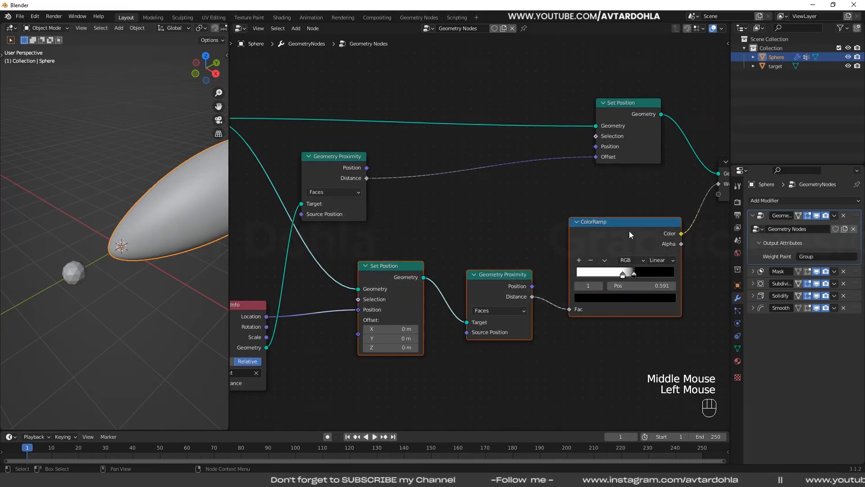
pyautogui.moveTo(629, 231); pyautogui.dragTo(616, 311)
pyautogui.moveTo(424, 217); pyautogui.dragTo(450, 217, button='middle')
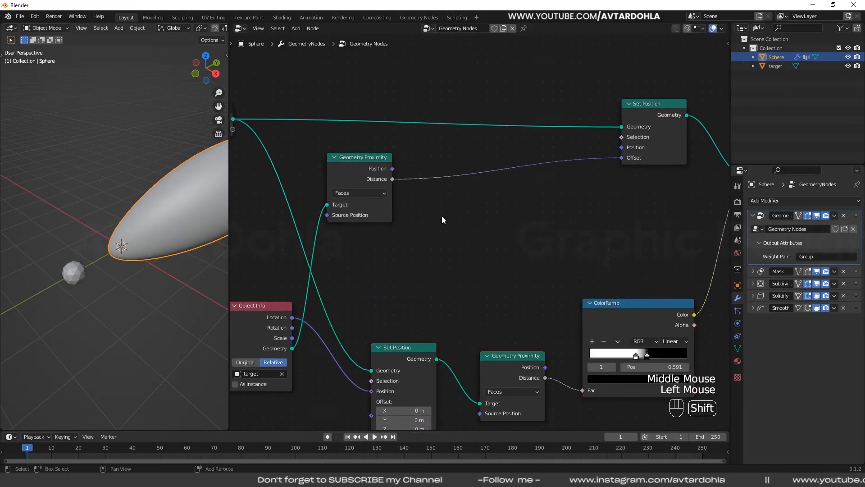
# - Insert a Vector Math node set to Multiply between the upper Geometry Proximity's Distance and the final Set Position's Offset
pyautogui.hotkey('shift', 'a')
pyautogui.moveTo(450, 279)
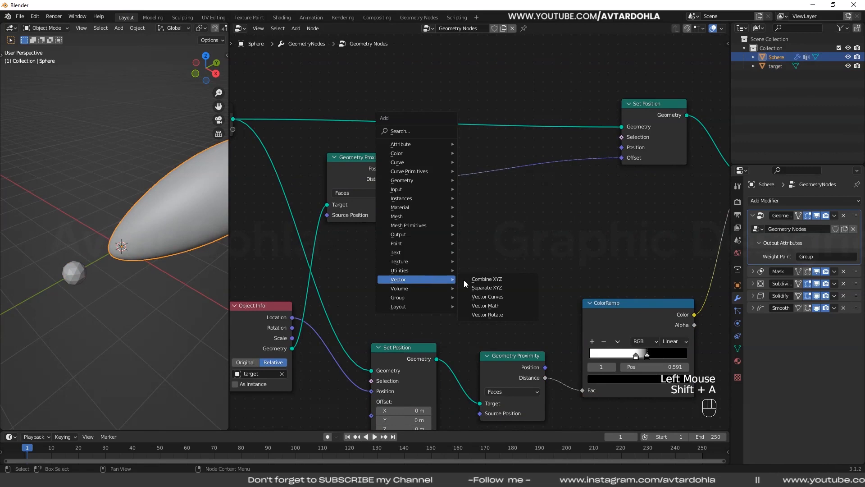
pyautogui.click(499, 306)
pyautogui.click(431, 179)
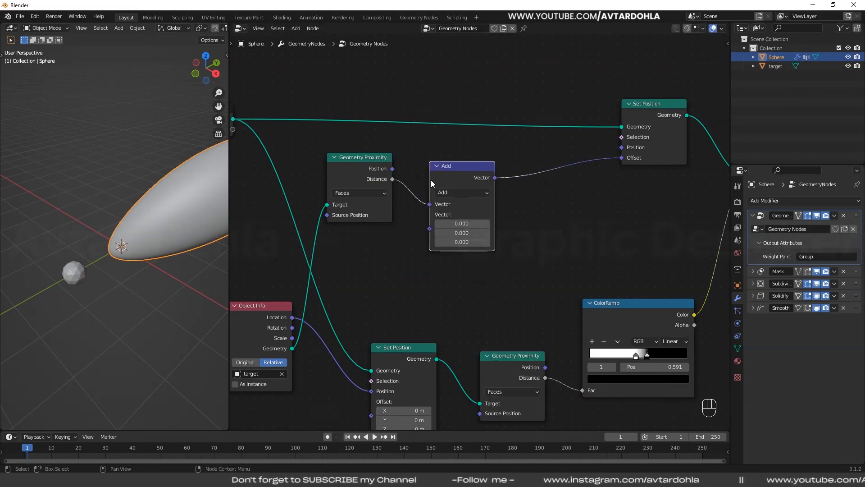
pyautogui.click(458, 193)
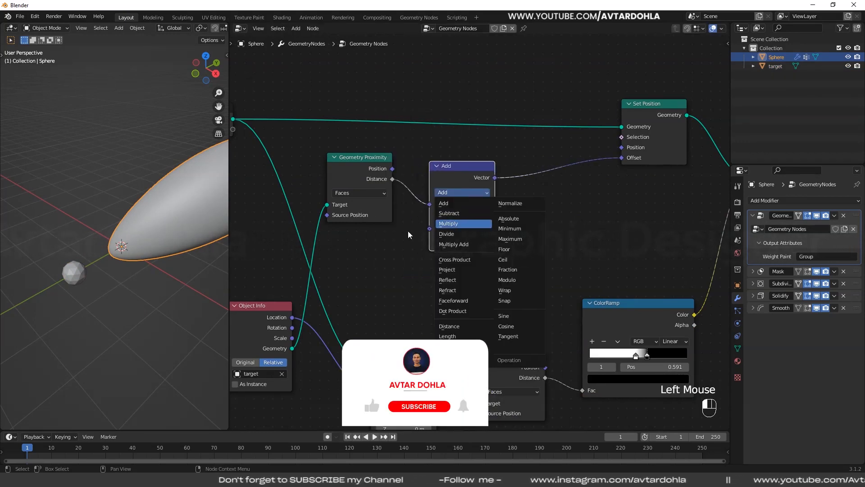
pyautogui.click(448, 223)
# - Try raising the Multiply node's vector values, with Z at 2.600
pyautogui.moveTo(144, 279); pyautogui.dragTo(134, 270, button='middle')
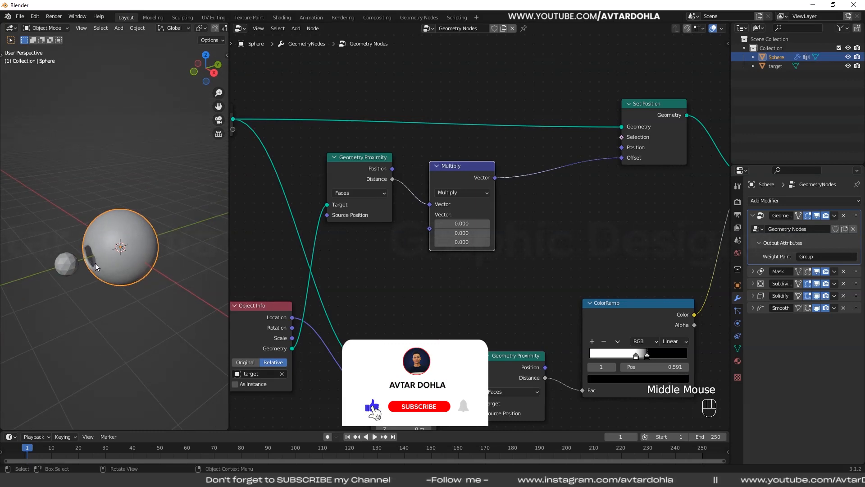
pyautogui.moveTo(460, 237); pyautogui.dragTo(482, 224)
pyautogui.hotkey('ctrl', 'z')
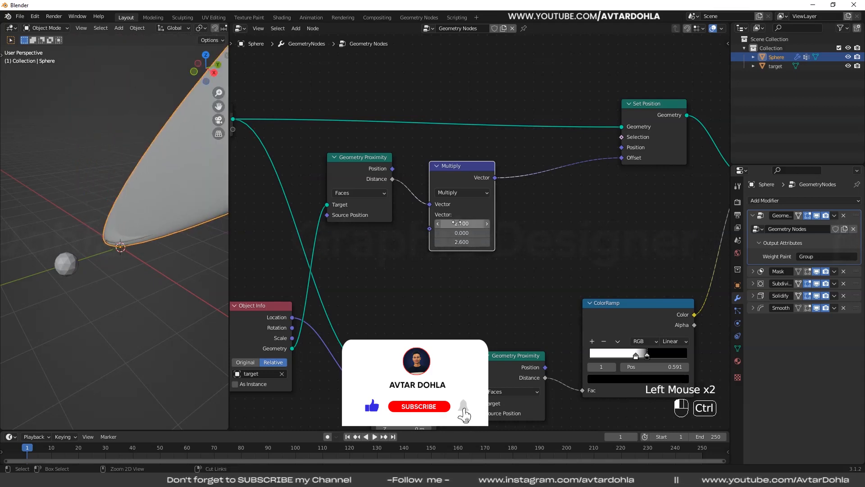
# - Undo the last changes to the Multiply node's vector values
pyautogui.hotkey('ctrl', 'z')
pyautogui.hotkey('ctrl', 'z')
pyautogui.click(460, 223)
pyautogui.press('Return')
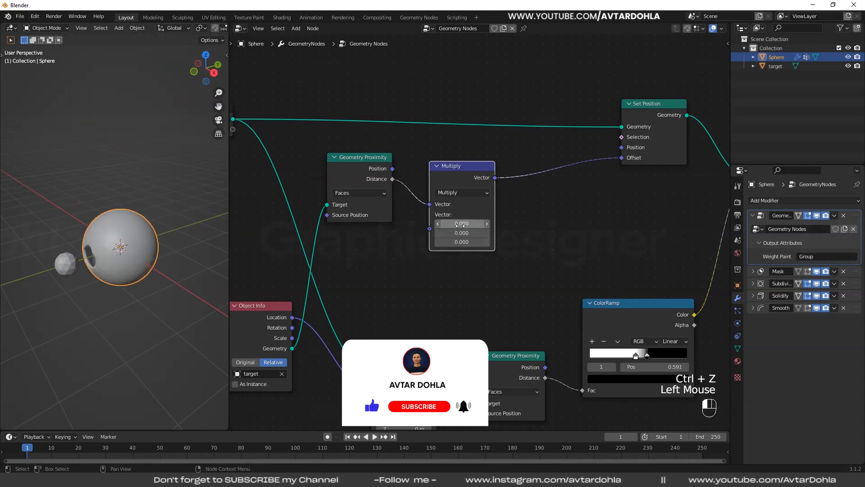
pyautogui.moveTo(588, 236); pyautogui.dragTo(533, 238, button='middle')
# - Duplicate the Multiply node onto the link to the final Set Position's Offset and switch the copy to Scale
pyautogui.moveTo(400, 168); pyautogui.dragTo(395, 168)
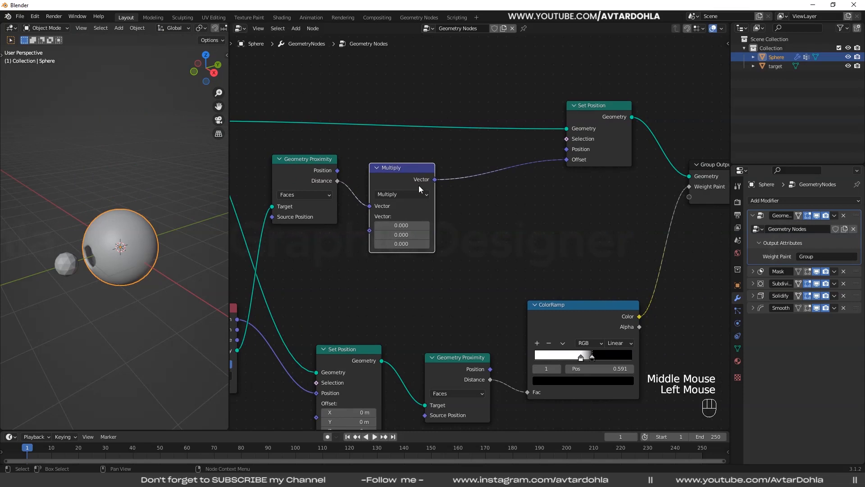
pyautogui.hotkey('shift', 'd')
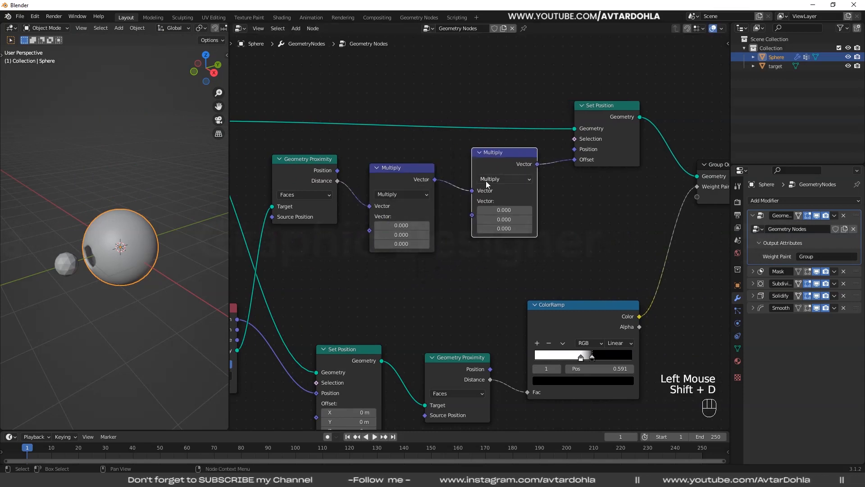
pyautogui.click(488, 170)
pyautogui.click(503, 179)
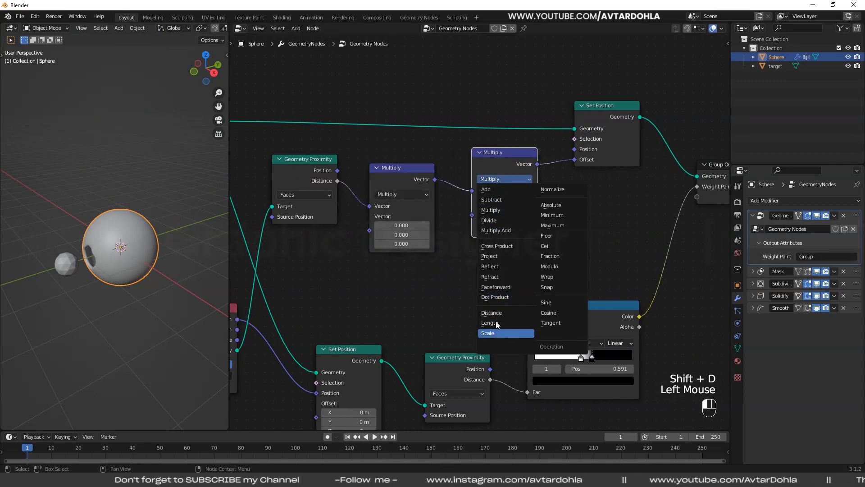
pyautogui.click(496, 332)
pyautogui.moveTo(497, 198); pyautogui.dragTo(523, 198)
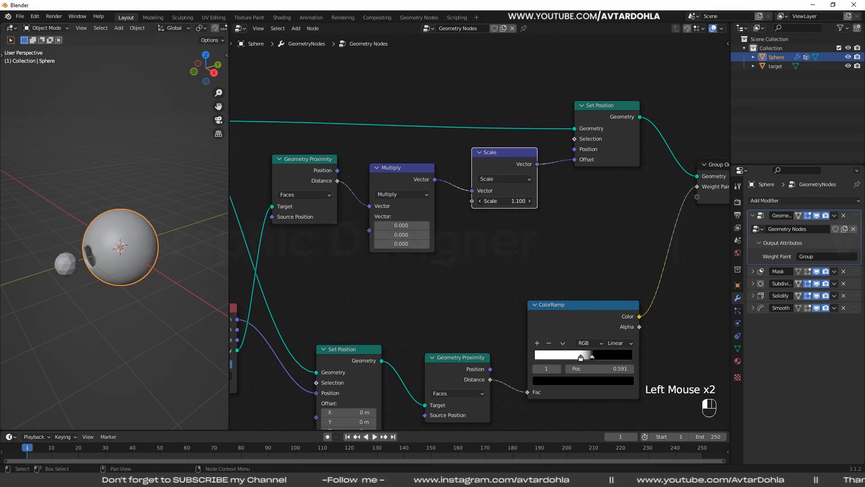
pyautogui.hotkey('ctrl', 'z')
# - Spread out the upper Geometry Proximity, Multiply and Scale nodes, and move the final Set Position and Group Output farther away from them
pyautogui.middleClick(572, 203)
pyautogui.scroll(-2, 572, 204)
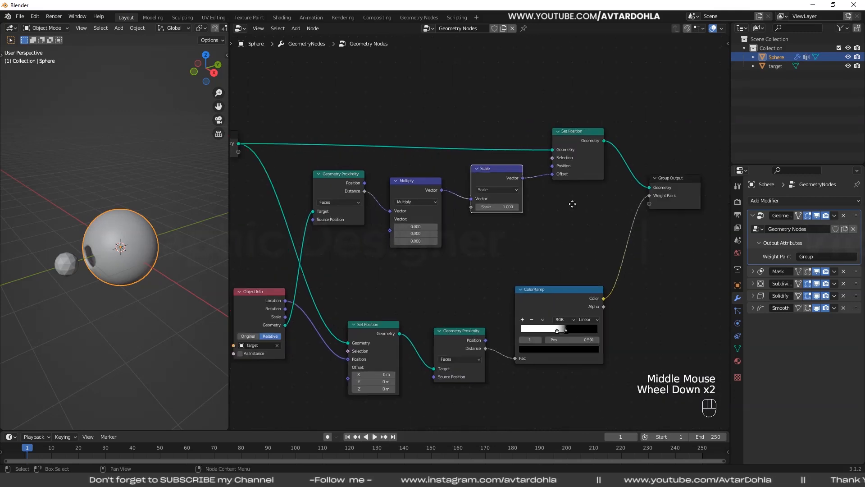
pyautogui.moveTo(572, 204); pyautogui.dragTo(598, 205, button='middle')
pyautogui.moveTo(455, 171); pyautogui.dragTo(515, 204)
pyautogui.moveTo(497, 174); pyautogui.dragTo(476, 181)
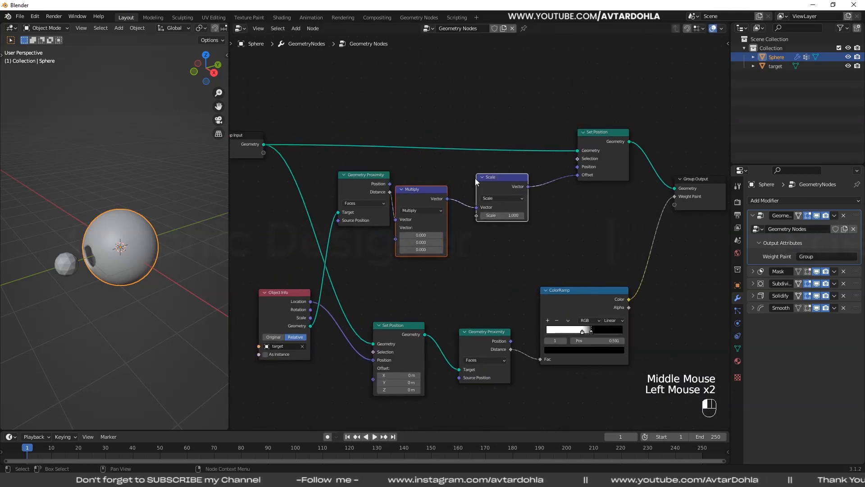
pyautogui.moveTo(364, 181); pyautogui.dragTo(350, 180)
pyautogui.scroll(-2, 497, 194)
pyautogui.moveTo(581, 167); pyautogui.dragTo(525, 158, button='middle')
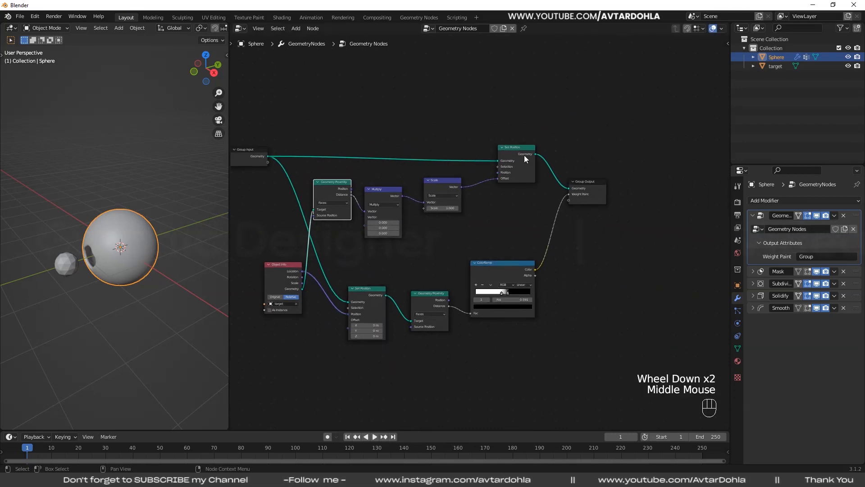
pyautogui.click(525, 158)
pyautogui.moveTo(498, 129); pyautogui.dragTo(662, 170)
# - Insert a duplicate of the Multiply node between Scale and the final Set Position, and space out the nodes before it
pyautogui.scroll(1, 451, 206)
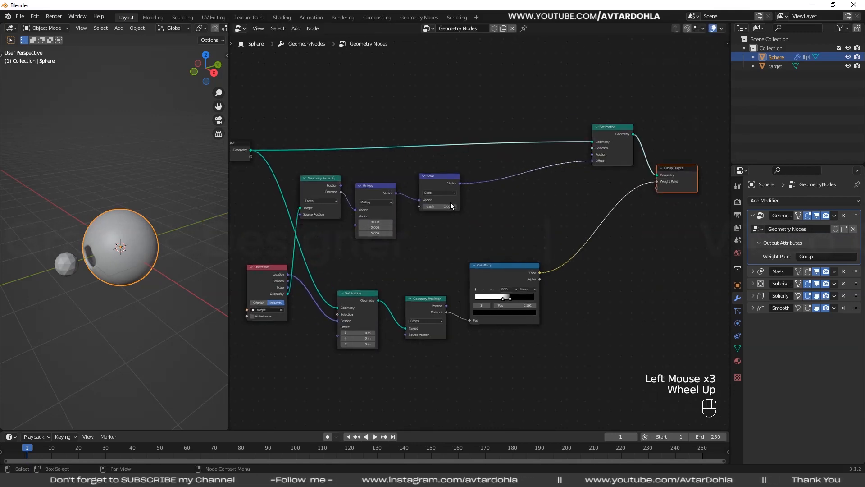
pyautogui.scroll(2, 441, 198)
pyautogui.click(345, 180)
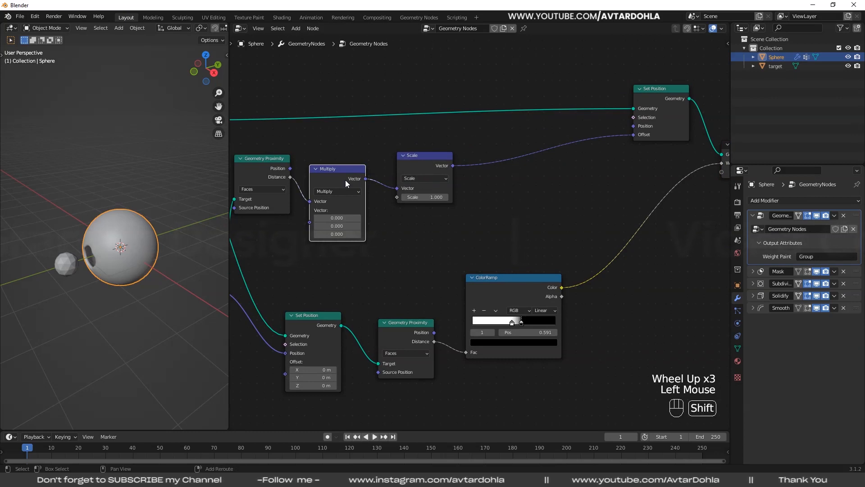
pyautogui.hotkey('shift', 'd')
pyautogui.click(516, 155)
pyautogui.moveTo(555, 182); pyautogui.dragTo(618, 193, button='middle')
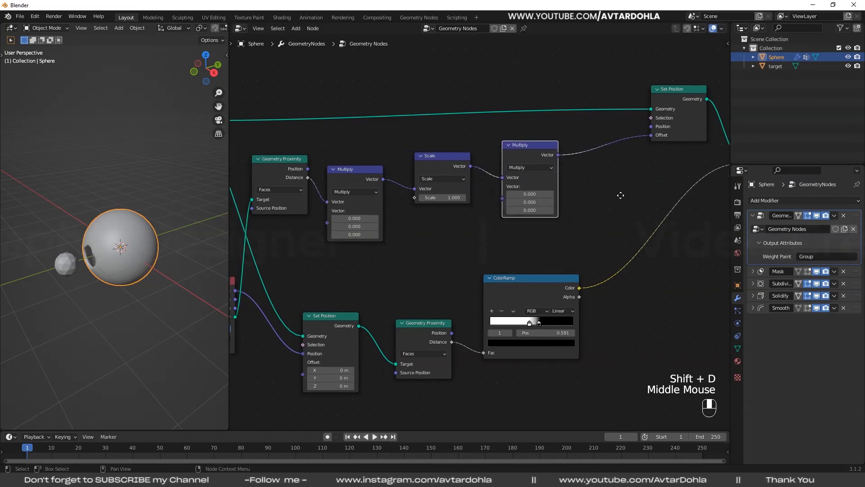
pyautogui.moveTo(406, 252); pyautogui.dragTo(454, 184, button='middle')
pyautogui.moveTo(454, 183); pyautogui.dragTo(468, 171)
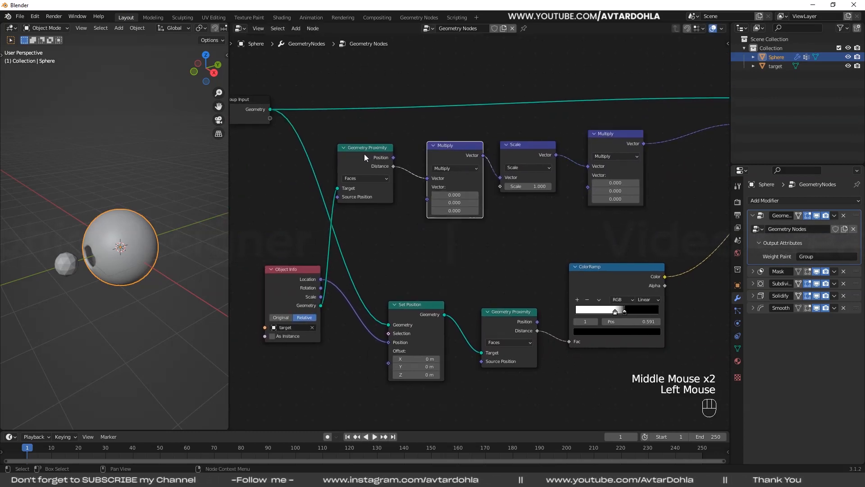
pyautogui.moveTo(367, 158); pyautogui.dragTo(360, 156)
pyautogui.moveTo(488, 247); pyautogui.dragTo(522, 250, button='middle')
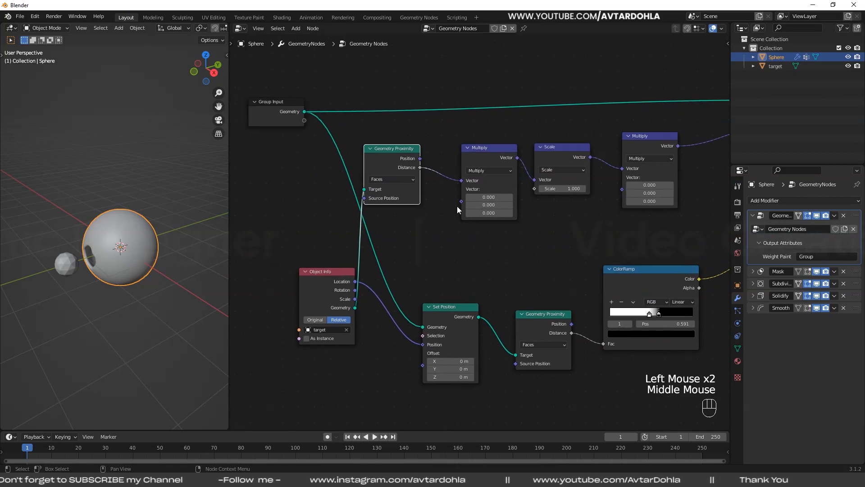
# - Add a ColorRamp node before the upper Geometry Proximity and move Object Info away to make room for it
pyautogui.click(296, 28)
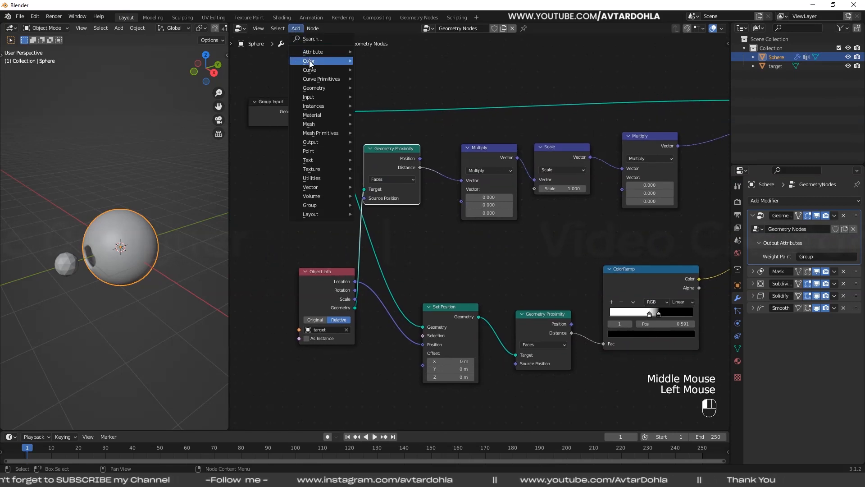
pyautogui.moveTo(309, 61)
pyautogui.click(383, 60)
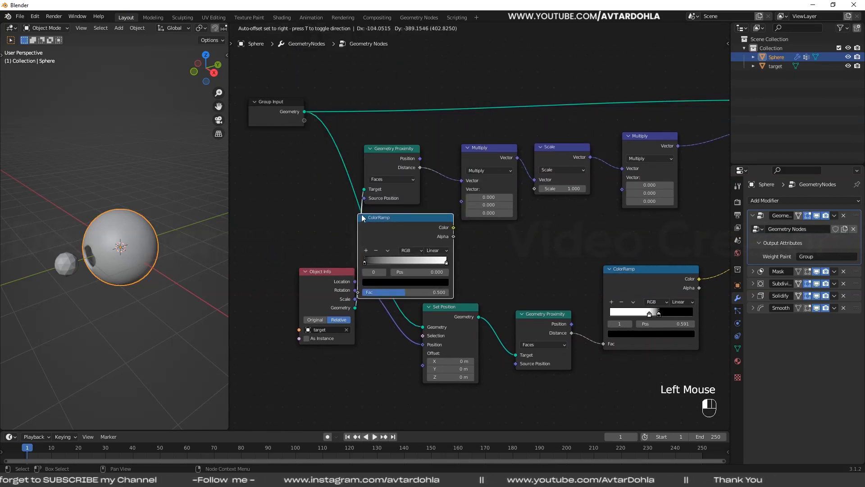
pyautogui.click(370, 215)
pyautogui.moveTo(465, 201); pyautogui.dragTo(479, 193)
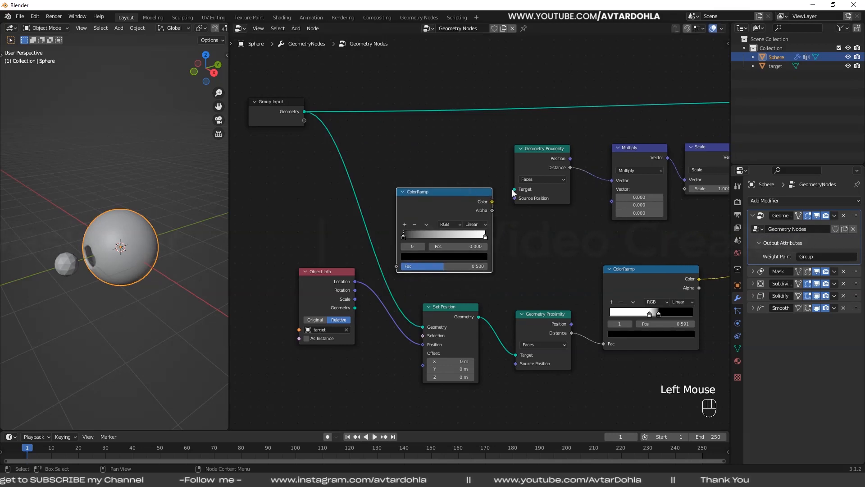
pyautogui.moveTo(355, 308); pyautogui.dragTo(272, 264)
pyautogui.moveTo(437, 196)
pyautogui.mouseDown()
pyautogui.moveTo(422, 181)
pyautogui.moveTo(422, 197)
pyautogui.mouseUp()
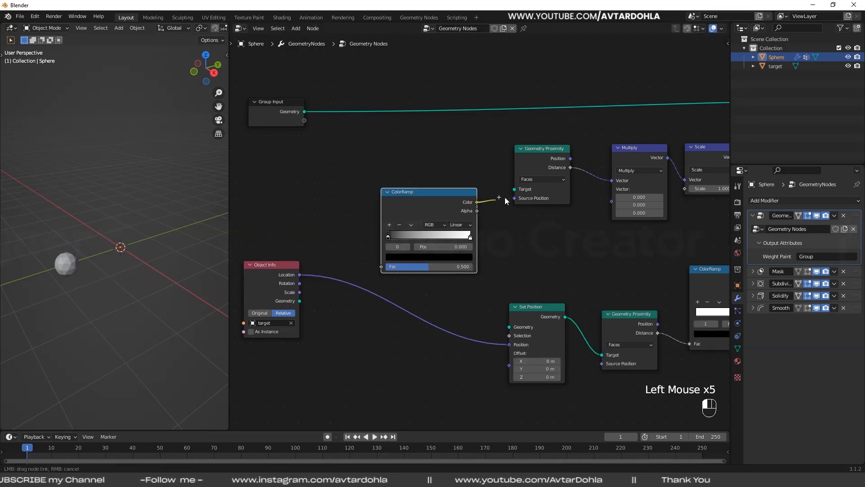
# - Link ColorRamp Color to the upper Proximity's Source Position, and restore the geometry links from Group Input to lower Set Position and Object Info to Target
pyautogui.moveTo(512, 199); pyautogui.dragTo(513, 198)
pyautogui.moveTo(304, 111); pyautogui.dragTo(513, 328)
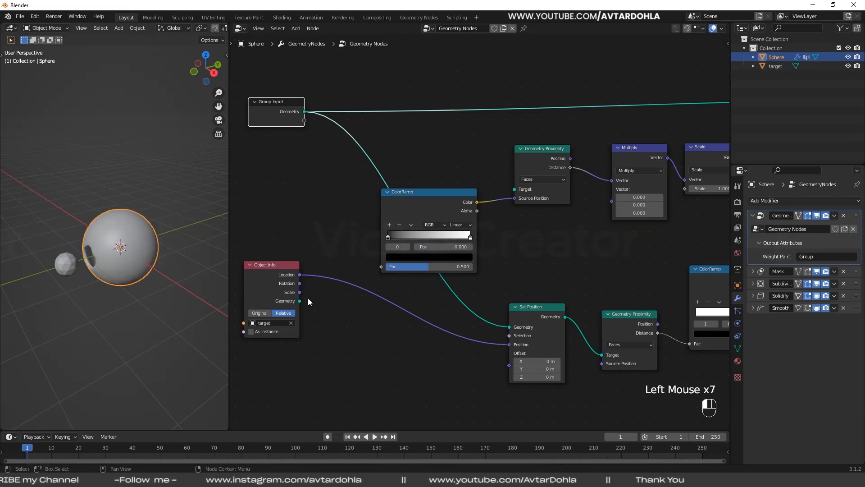
pyautogui.moveTo(300, 301); pyautogui.dragTo(516, 190)
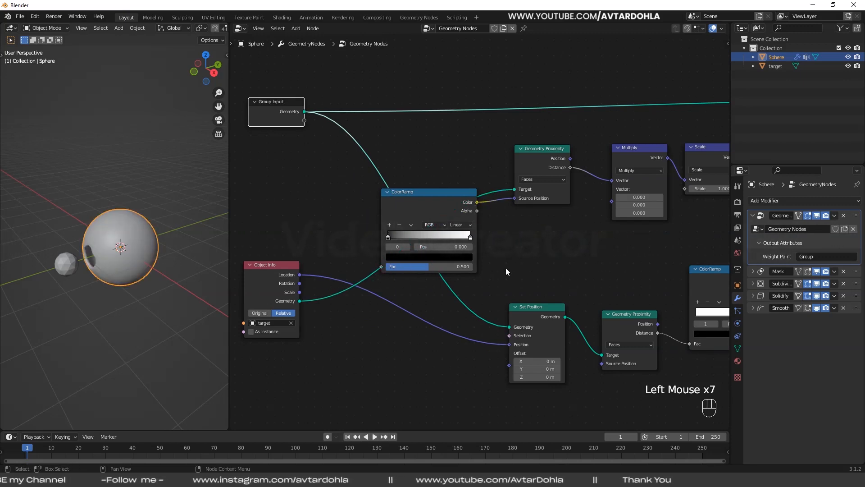
# - Make room around the new ColorRamp and turn it into a narrow white-to-black transition with the black stop at 0.664
pyautogui.scroll(2, 505, 267)
pyautogui.moveTo(518, 268); pyautogui.dragTo(473, 267, button='middle')
pyautogui.scroll(-2, 502, 305)
pyautogui.moveTo(501, 306); pyautogui.dragTo(448, 311)
pyautogui.scroll(1, 483, 282)
pyautogui.moveTo(419, 191); pyautogui.dragTo(429, 206)
pyautogui.scroll(2, 473, 239)
pyautogui.moveTo(386, 244); pyautogui.dragTo(441, 221, button='middle')
pyautogui.moveTo(377, 221); pyautogui.dragTo(454, 222)
pyautogui.click(490, 221)
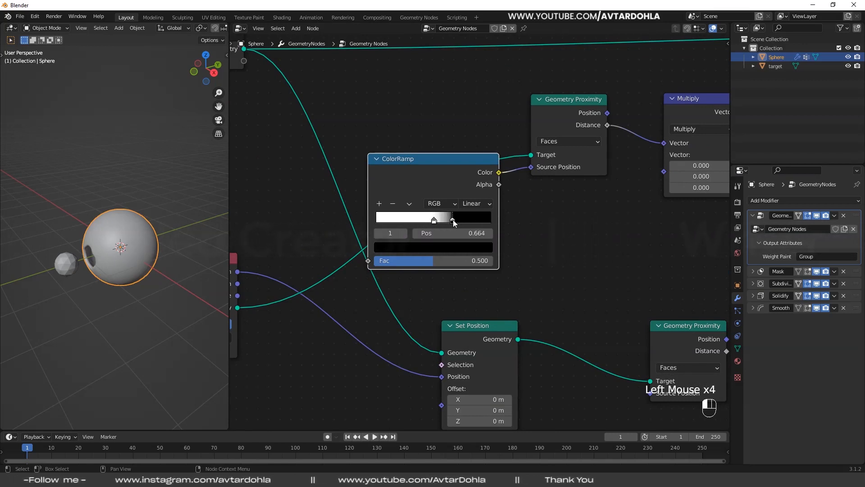
pyautogui.click(434, 220)
# - Reroute the upper ColorRamp's Color from Source Position to the first Multiply's second Vector input, and set its white stop to 0.559
pyautogui.scroll(-2, 561, 232)
pyautogui.moveTo(561, 232); pyautogui.dragTo(381, 186, button='middle')
pyautogui.keyDown('ctrl'); pyautogui.moveTo(409, 190); pyautogui.dragTo(422, 178, button='right'); pyautogui.keyUp('ctrl')
pyautogui.moveTo(411, 194); pyautogui.dragTo(536, 185)
pyautogui.moveTo(562, 172); pyautogui.dragTo(507, 180, button='middle')
pyautogui.moveTo(388, 137); pyautogui.dragTo(361, 138)
pyautogui.scroll(2, 456, 261)
pyautogui.moveTo(401, 254); pyautogui.dragTo(391, 255)
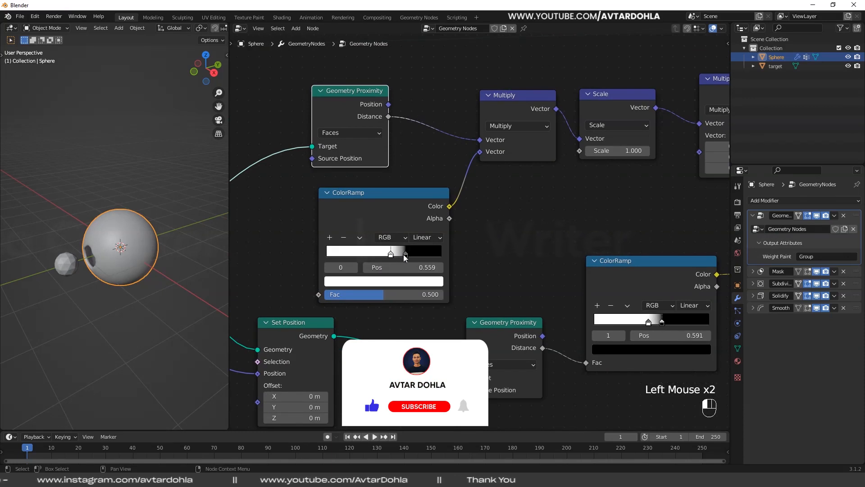
# - Try a value of 1.200 on the Scale node
pyautogui.moveTo(540, 236); pyautogui.dragTo(430, 257, button='middle')
pyautogui.scroll(-1, 432, 256)
pyautogui.moveTo(517, 210); pyautogui.dragTo(478, 218, button='middle')
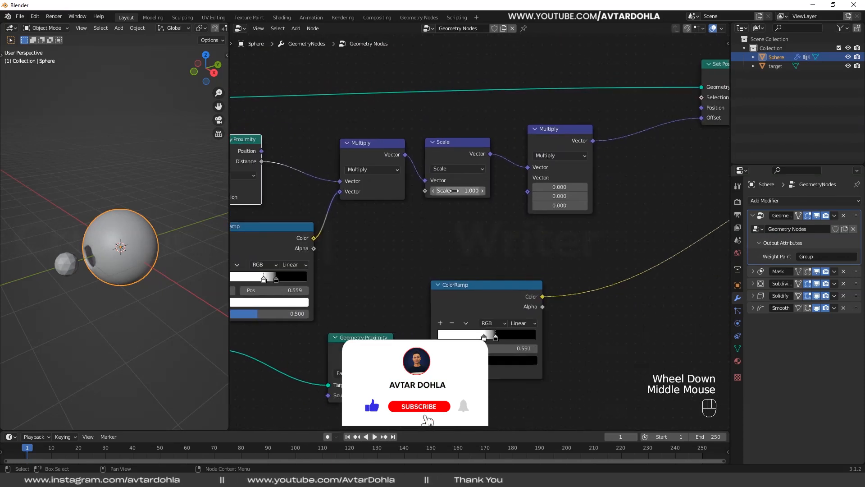
pyautogui.moveTo(466, 191); pyautogui.dragTo(486, 191)
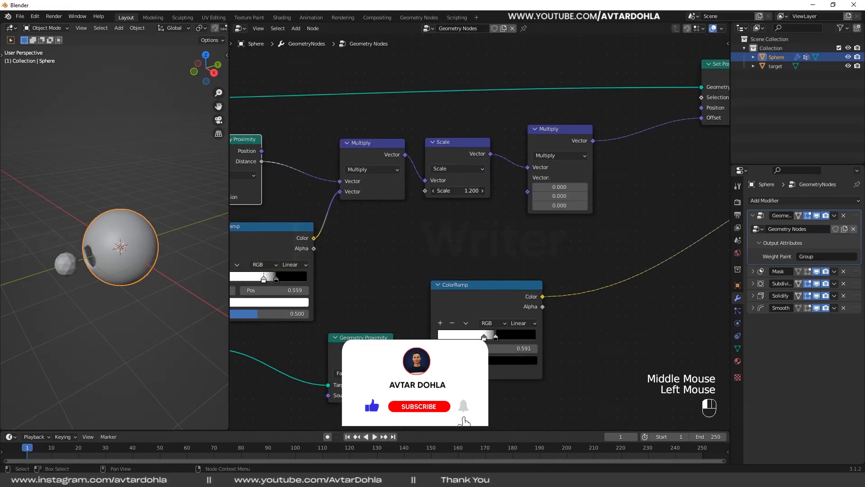
pyautogui.hotkey('ctrl', 'z')
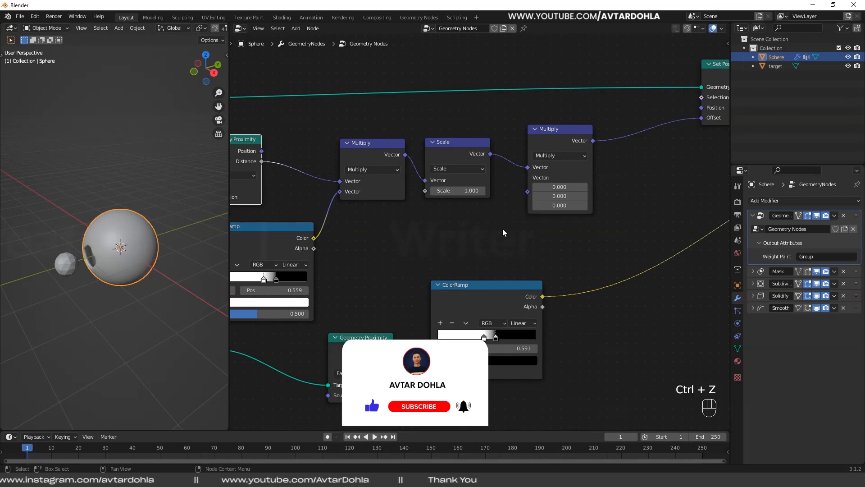
# - Move the lower ColorRamp down and feed a 4D Noise Texture's Fac into the last Multiply's second Vector input
pyautogui.moveTo(537, 218); pyautogui.dragTo(571, 201, button='middle')
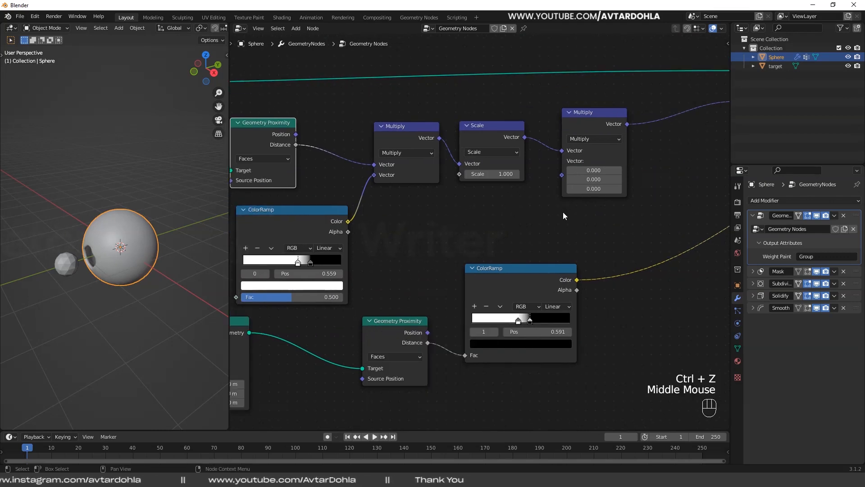
pyautogui.scroll(-2, 563, 216)
pyautogui.moveTo(515, 266); pyautogui.dragTo(539, 303)
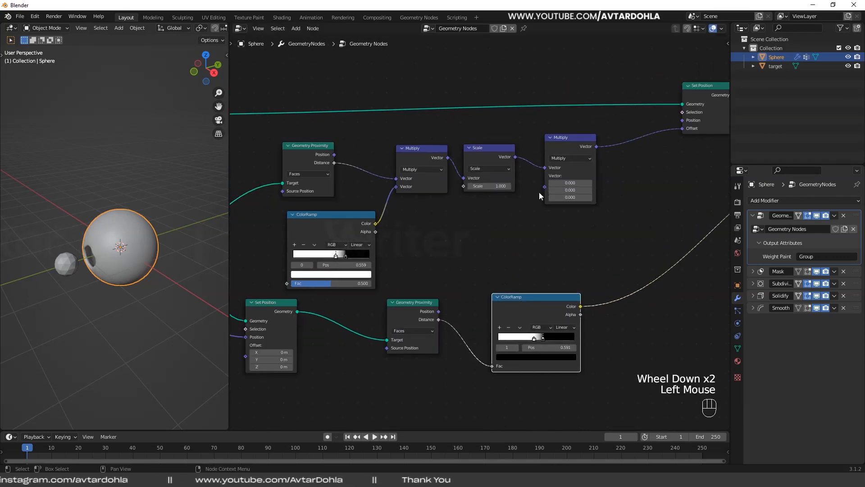
pyautogui.moveTo(544, 186); pyautogui.dragTo(500, 224)
pyautogui.write('no')
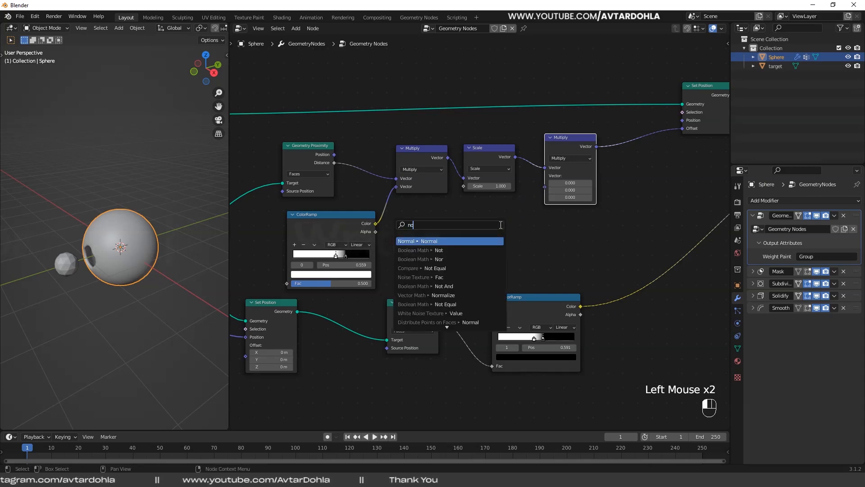
pyautogui.click(439, 277)
pyautogui.click(466, 245)
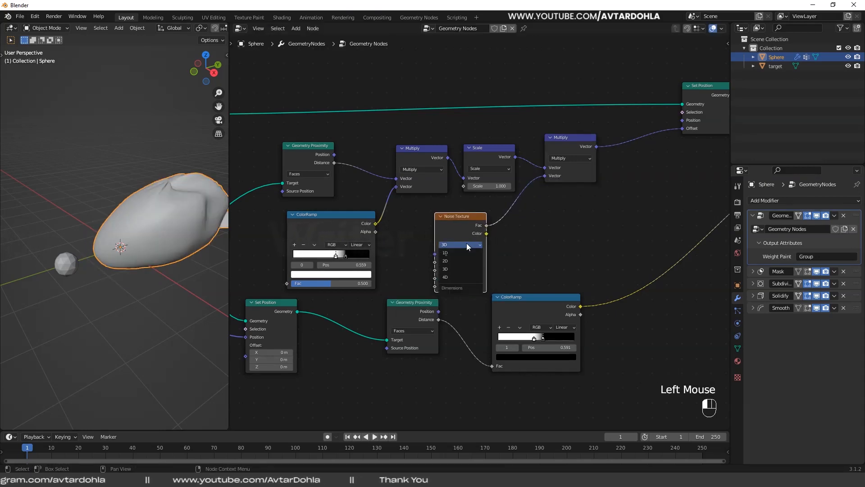
pyautogui.click(453, 278)
# - Shift the upper ColorRamp's stops toward its white end, with the black stop at 0.418
pyautogui.scroll(2, 163, 262)
pyautogui.moveTo(170, 258)
pyautogui.mouseDown(button='middle')
pyautogui.moveTo(143, 258)
pyautogui.moveTo(162, 263)
pyautogui.mouseUp(button='middle')
pyautogui.scroll(1, 412, 252)
pyautogui.moveTo(415, 251); pyautogui.dragTo(479, 241, button='middle')
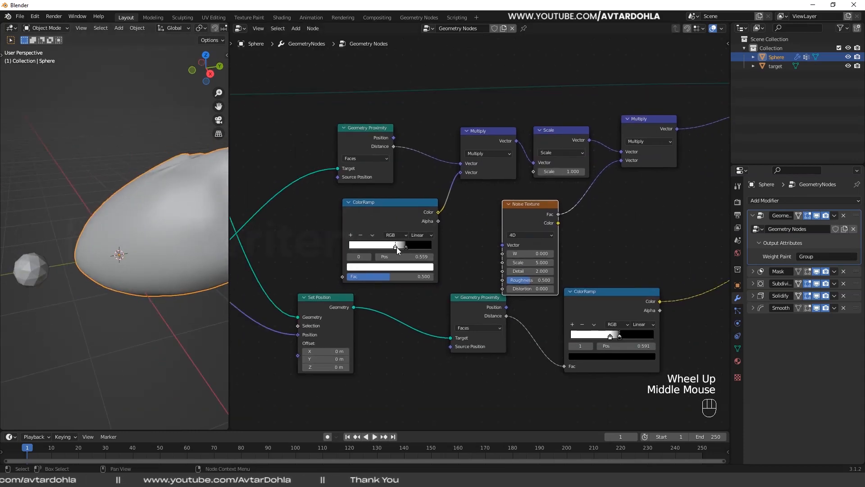
pyautogui.moveTo(397, 247); pyautogui.dragTo(360, 249)
pyautogui.moveTo(141, 250); pyautogui.dragTo(175, 254, button='middle')
pyautogui.scroll(1, 174, 254)
pyautogui.scroll(2, 481, 231)
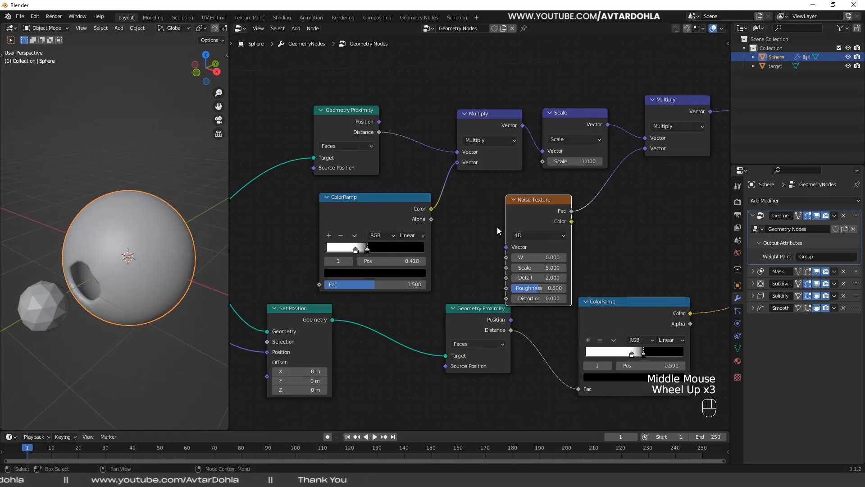
# - Set the lower ColorRamp's black stop to 0.473
pyautogui.moveTo(497, 231); pyautogui.dragTo(412, 196, button='middle')
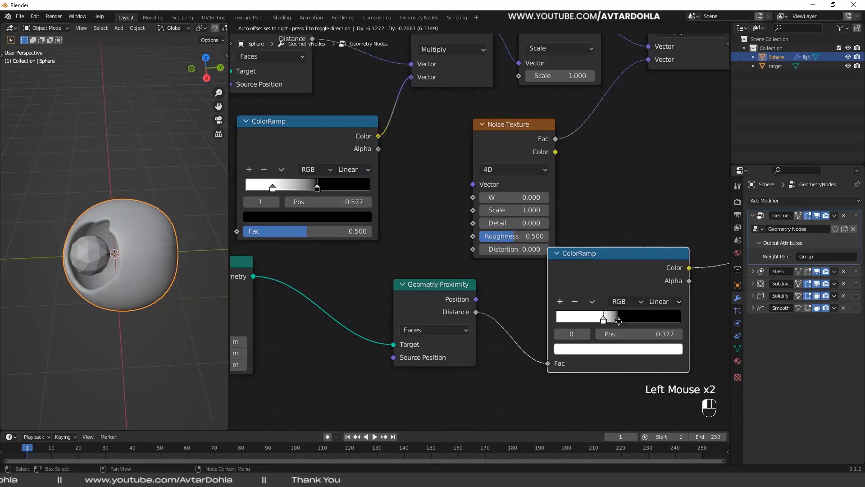
pyautogui.moveTo(614, 320); pyautogui.dragTo(617, 321)
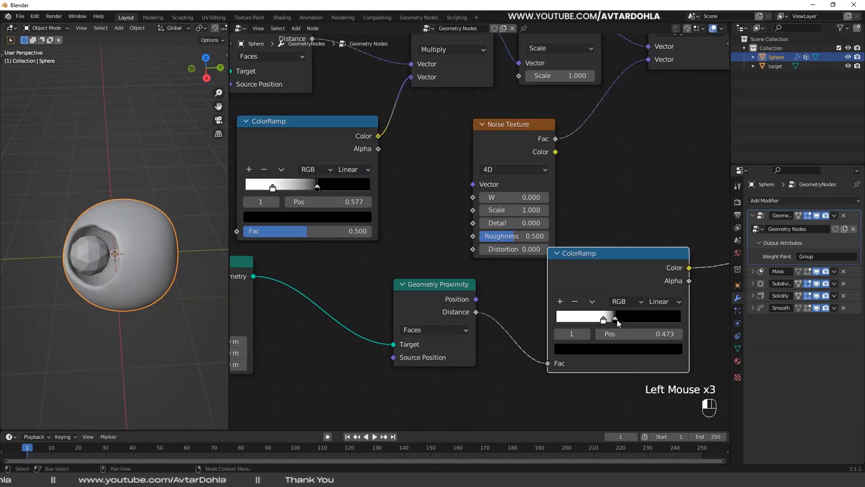
# - Move the target object over the sphere's upper surface and around its far side to test the proximity hole
pyautogui.moveTo(119, 260); pyautogui.dragTo(120, 275, button='middle')
pyautogui.click(115, 271)
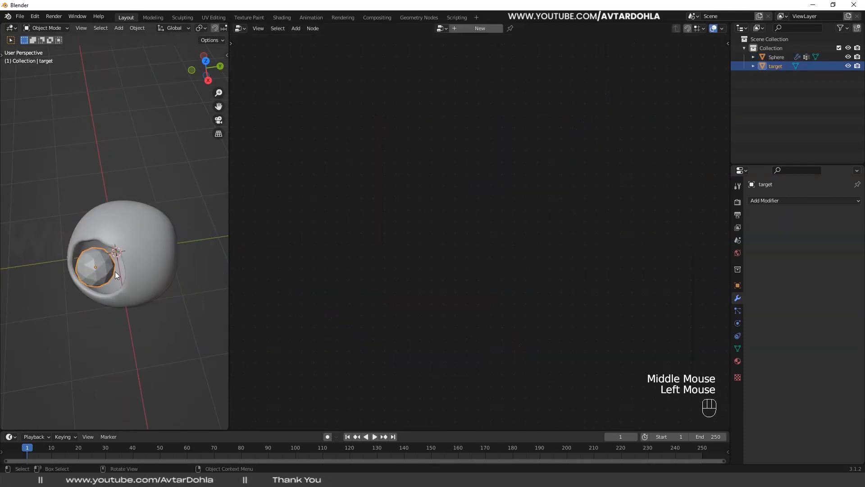
pyautogui.press('g')
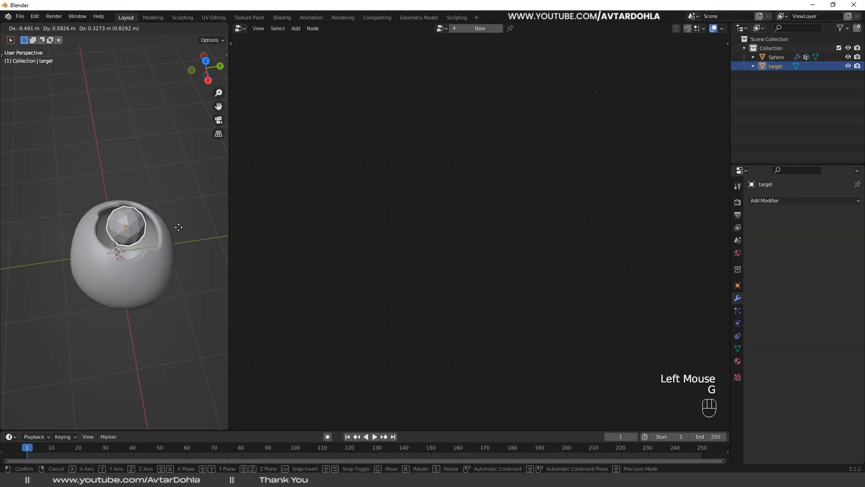
pyautogui.click(168, 265)
pyautogui.moveTo(168, 265); pyautogui.dragTo(185, 268, button='middle')
pyautogui.press('g')
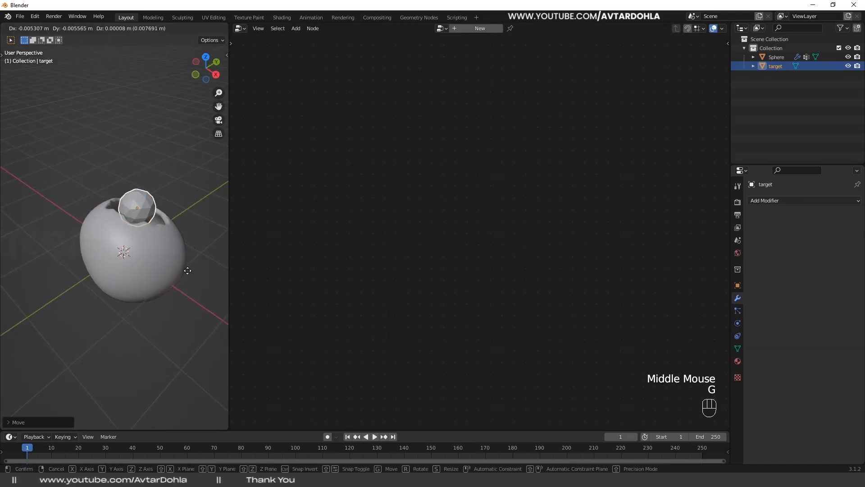
pyautogui.click(155, 317)
pyautogui.moveTo(155, 317); pyautogui.dragTo(131, 285, button='middle')
pyautogui.press('g')
pyautogui.click(183, 255)
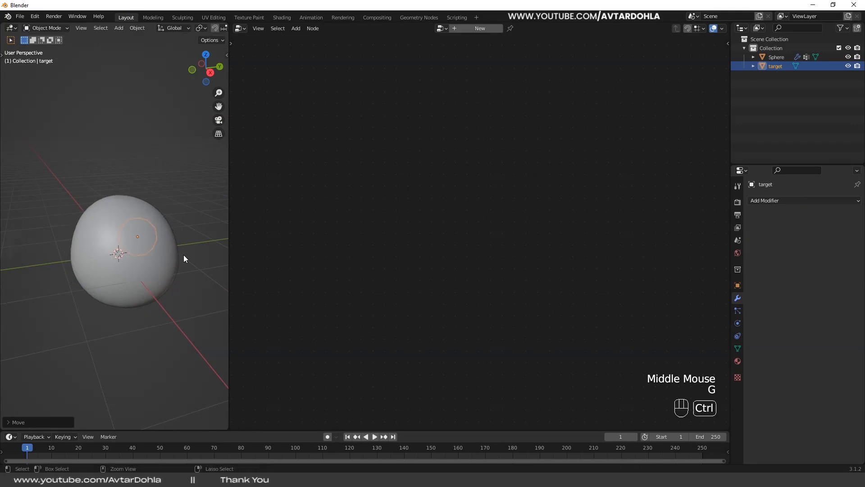
# - Test the hole in a maximized 3D viewport by moving the target across the sphere's sides, and restore the layout
pyautogui.hotkey('ctrl', 'space')
pyautogui.keyDown('shift'); pyautogui.moveTo(531, 299); pyautogui.dragTo(303, 292, button='middle'); pyautogui.keyUp('shift')
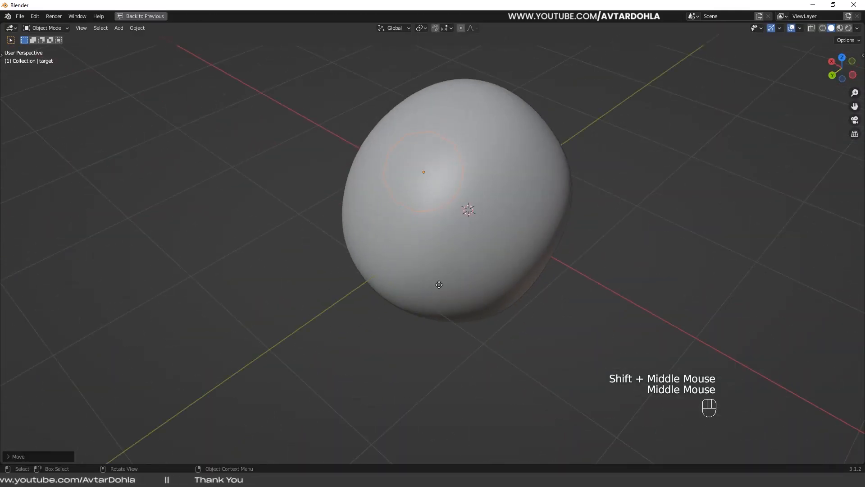
pyautogui.press('g')
pyautogui.click(422, 287)
pyautogui.moveTo(423, 289); pyautogui.dragTo(456, 306, button='middle')
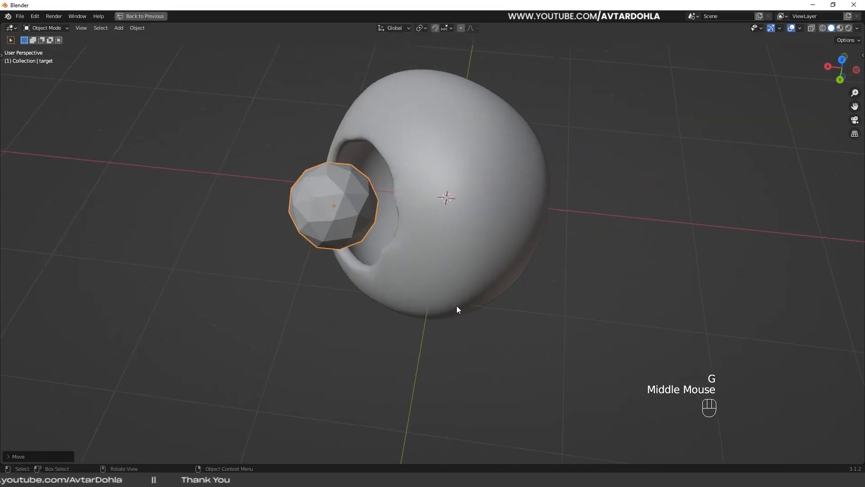
pyautogui.press('g')
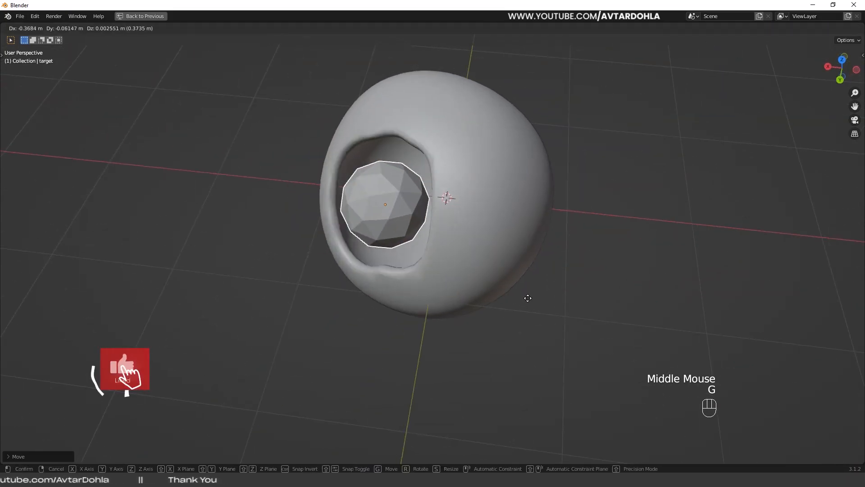
pyautogui.click(564, 299)
pyautogui.moveTo(564, 300)
pyautogui.mouseDown(button='middle')
pyautogui.moveTo(614, 289)
pyautogui.moveTo(544, 273)
pyautogui.moveTo(608, 272)
pyautogui.moveTo(562, 276)
pyautogui.moveTo(601, 288)
pyautogui.moveTo(548, 294)
pyautogui.mouseUp(button='middle')
pyautogui.press('g')
pyautogui.click(600, 281)
pyautogui.hotkey('ctrl', 'space')
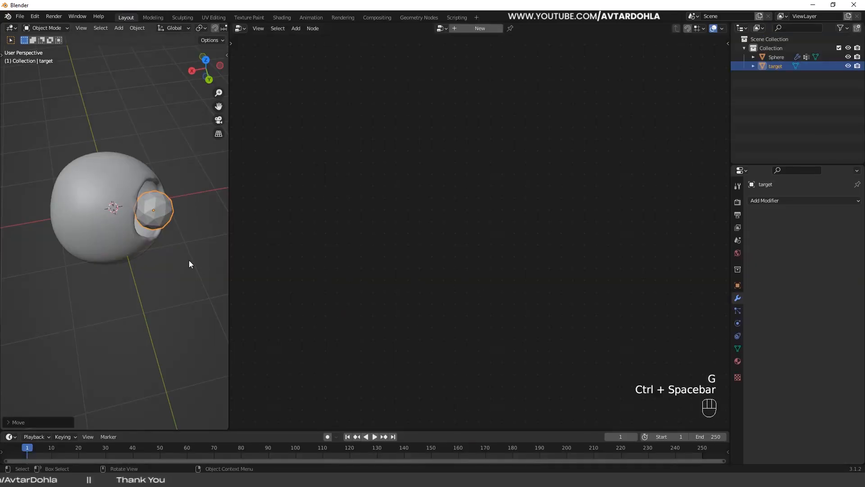
pyautogui.moveTo(189, 260); pyautogui.dragTo(122, 250, button='middle')
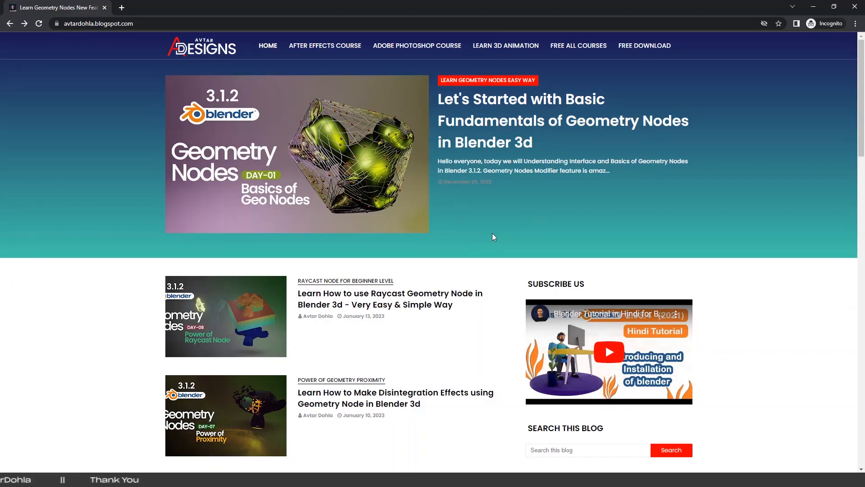
# - Switch to the browser and look through the blog's home page, loading the older geometry nodes posts
pyautogui.scroll(-9, 492, 233)
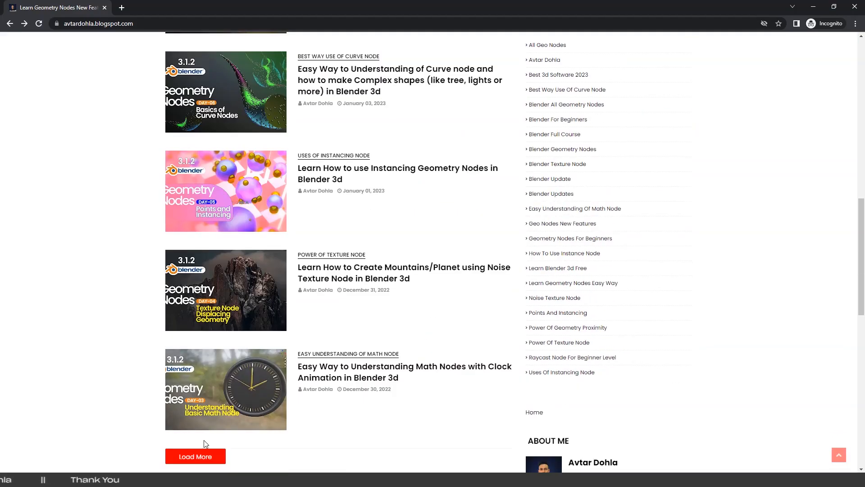
pyautogui.click(202, 455)
pyautogui.scroll(-5, 467, 309)
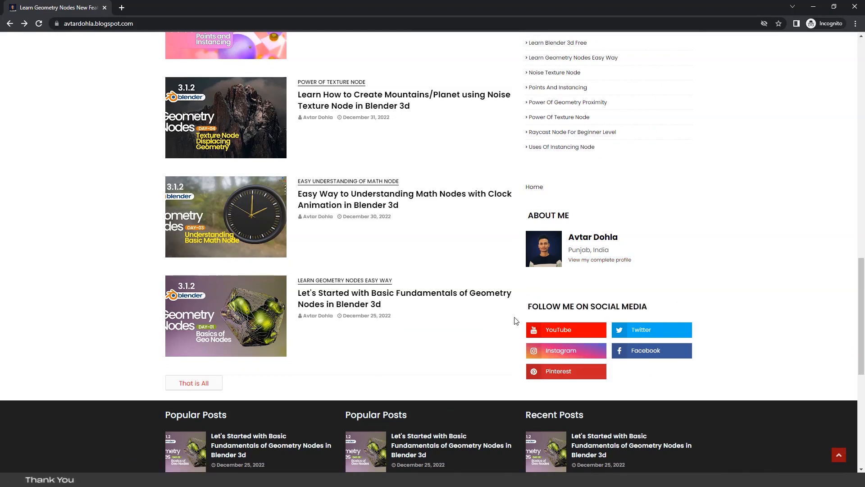
pyautogui.scroll(15, 516, 321)
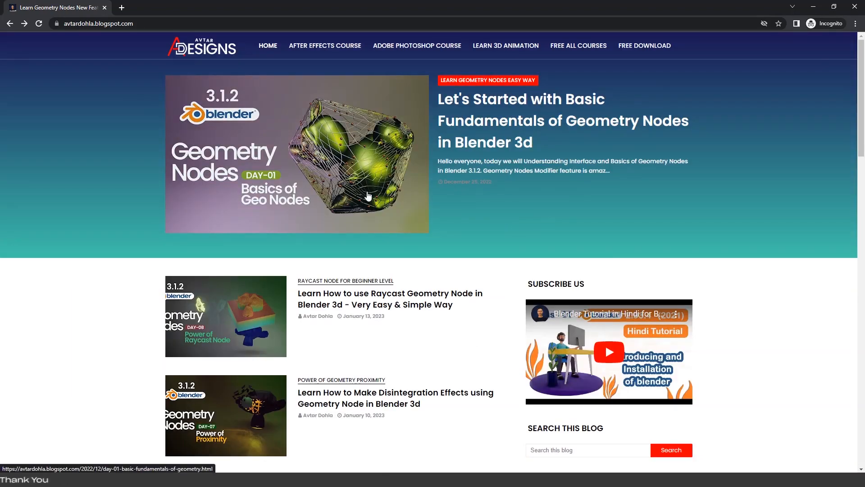
# - Open the "Let's Started with Basic Fundamentals of Geometry Nodes in Blender 3d" article and briefly play its embedded Day 01 video in full screen
pyautogui.click(464, 127)
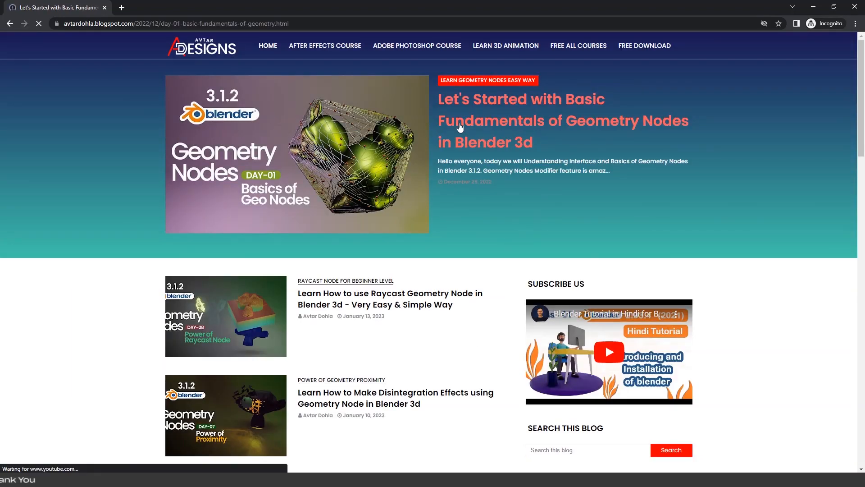
pyautogui.scroll(-3, 492, 266)
pyautogui.scroll(3, 493, 267)
pyautogui.scroll(-3, 429, 328)
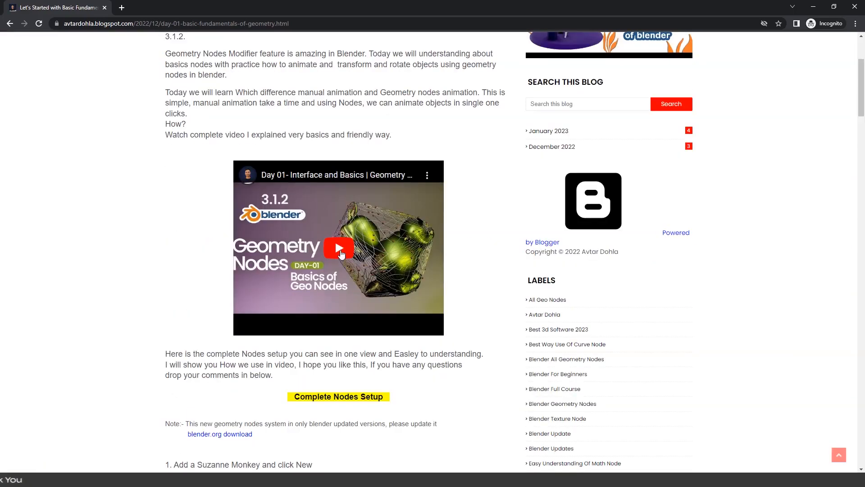
pyautogui.click(339, 250)
pyautogui.click(433, 326)
pyautogui.press('Escape')
# - Examine the Basic Fundamentals article's node setup instructions and view its enlarged screenshots in full screen
pyautogui.scroll(-2, 429, 193)
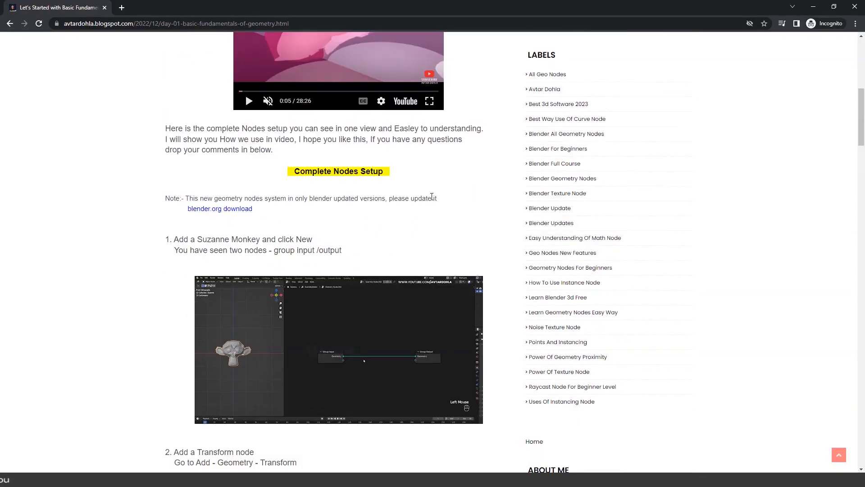
pyautogui.scroll(-4, 174, 166)
pyautogui.scroll(-10, 508, 207)
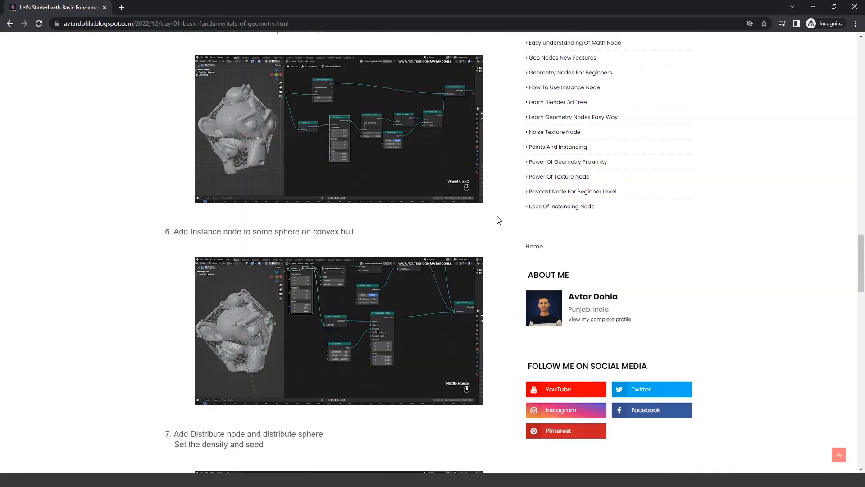
pyautogui.click(450, 198)
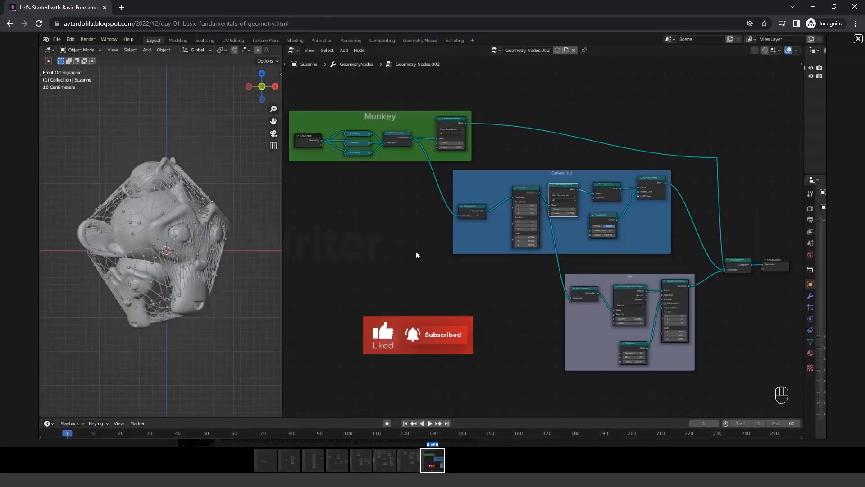
pyautogui.scroll(7, 481, 290)
pyautogui.scroll(-2, 534, 258)
pyautogui.scroll(2, 540, 264)
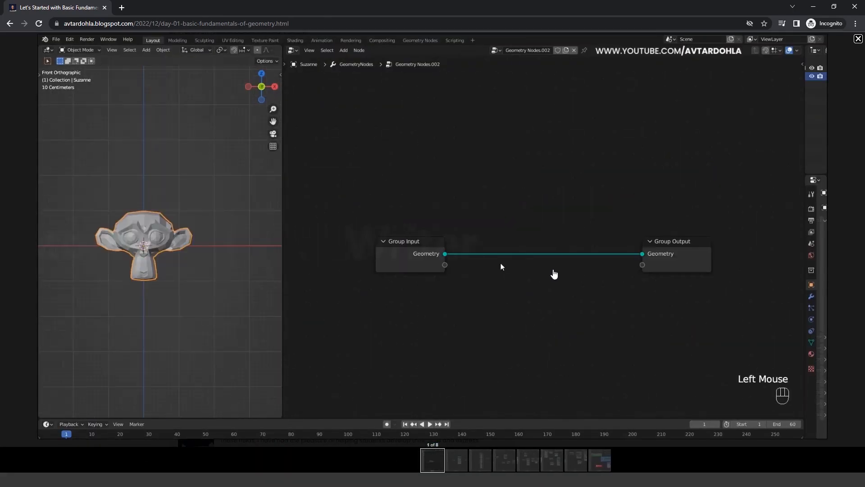
pyautogui.press('F11')
pyautogui.scroll(-2, 505, 255)
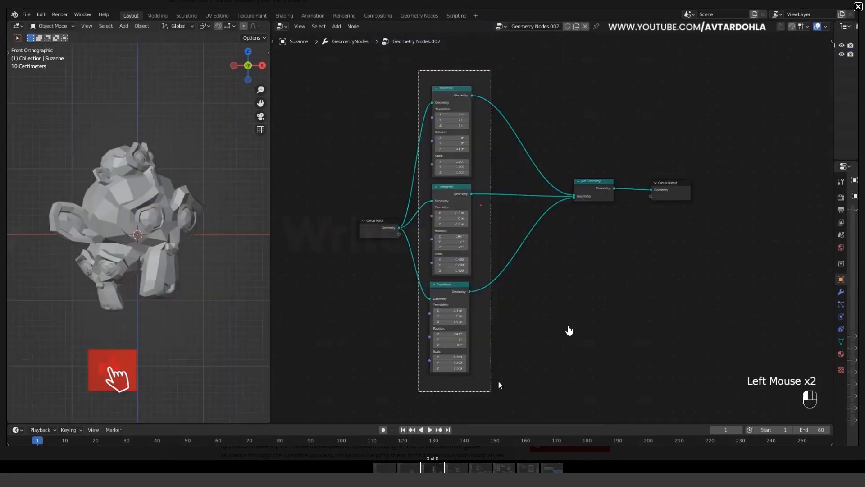
pyautogui.scroll(-5, 498, 384)
pyautogui.press('Escape')
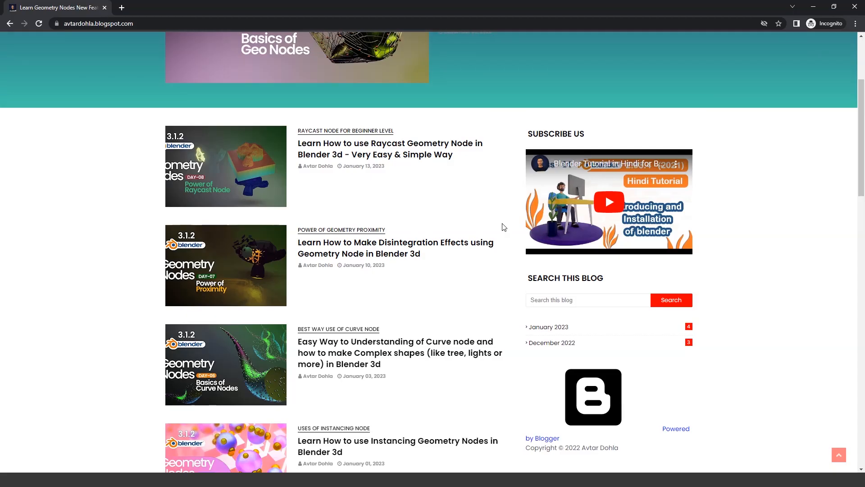
# - Open the "Learn How to use Raycast Geometry Node in Blender 3d" article and look through its node setup instructions
pyautogui.click(432, 147)
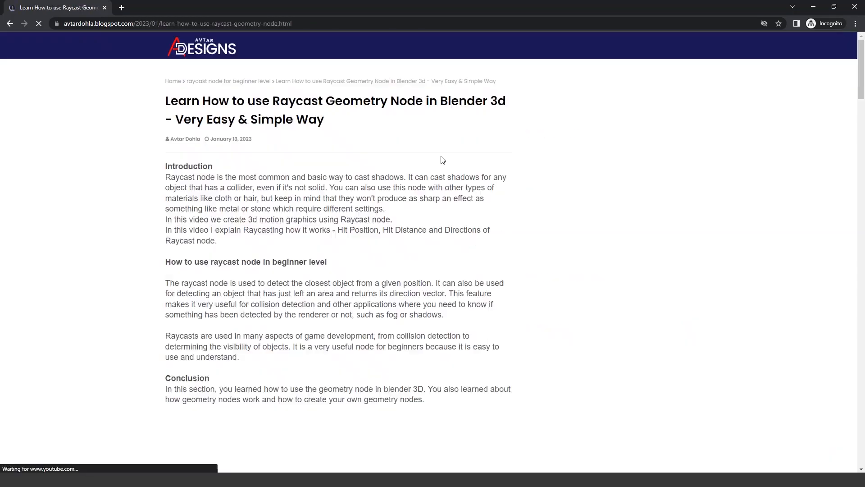
pyautogui.scroll(-2, 224, 192)
pyautogui.scroll(-15, 348, 199)
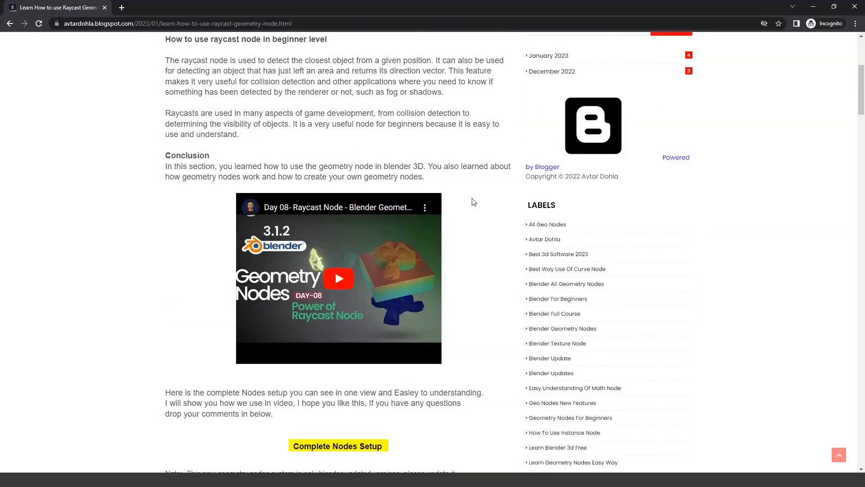
pyautogui.scroll(-15, 501, 239)
pyautogui.scroll(9, 500, 240)
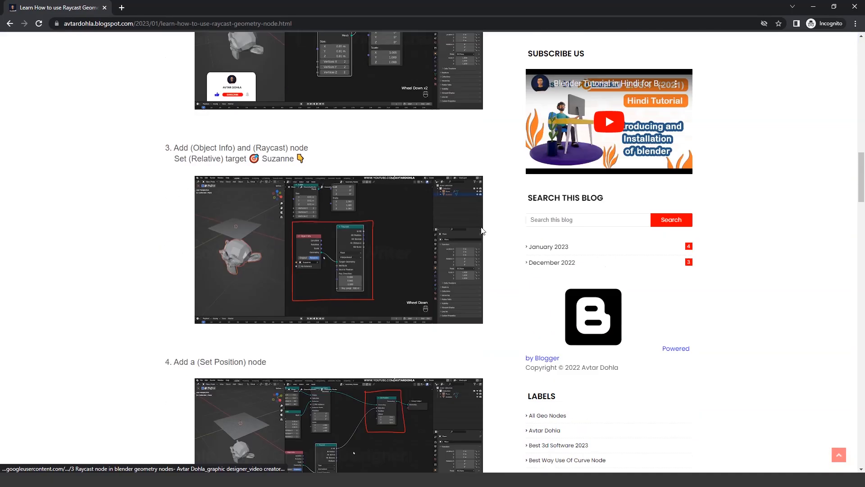
pyautogui.scroll(-17, 491, 234)
pyautogui.scroll(-5, 482, 231)
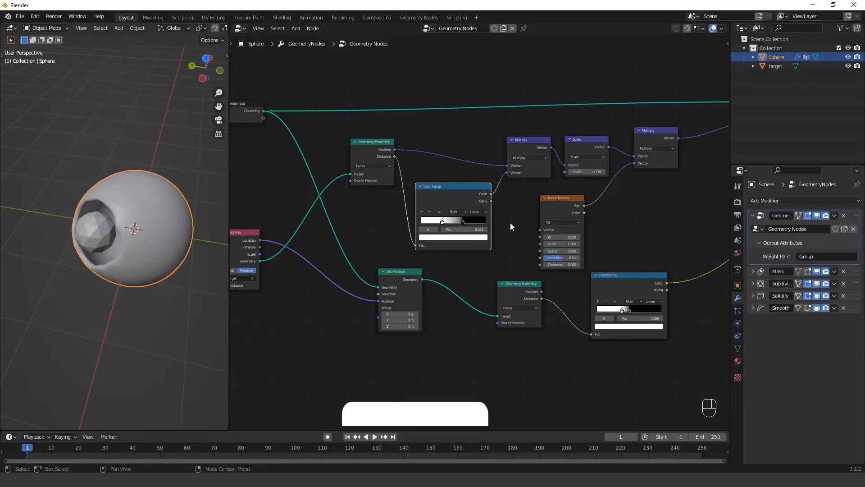